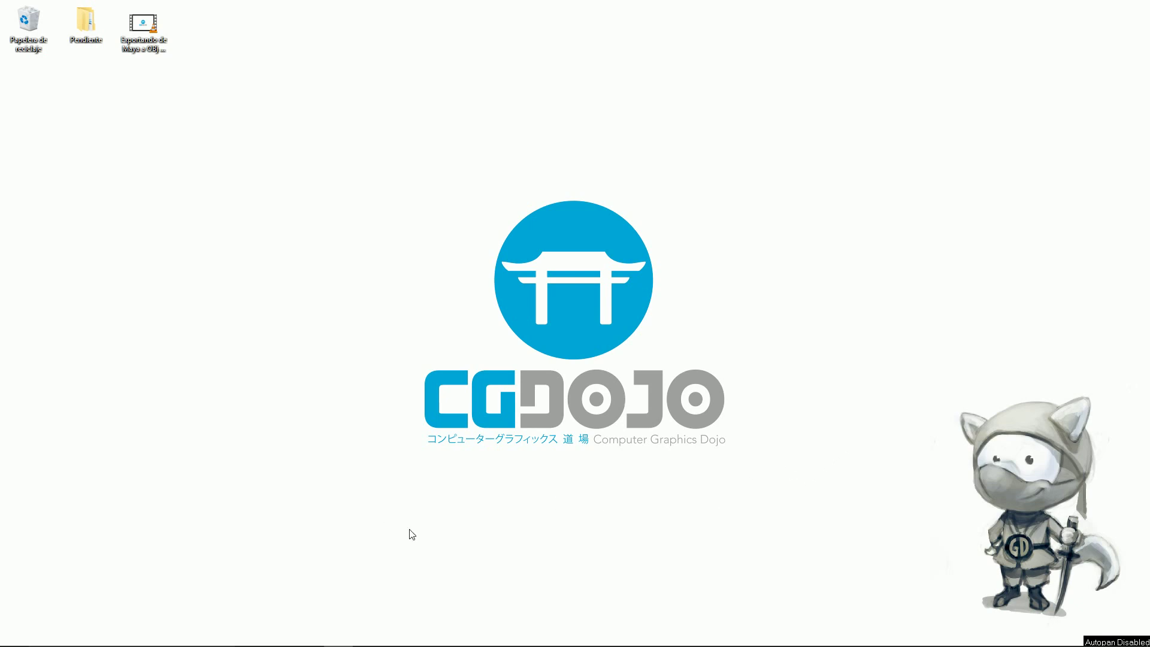
Open the recent pacientRoom01 scene from File Explorer's Quick Access so Maya 2017 launches.
mouse_move(427, 644)
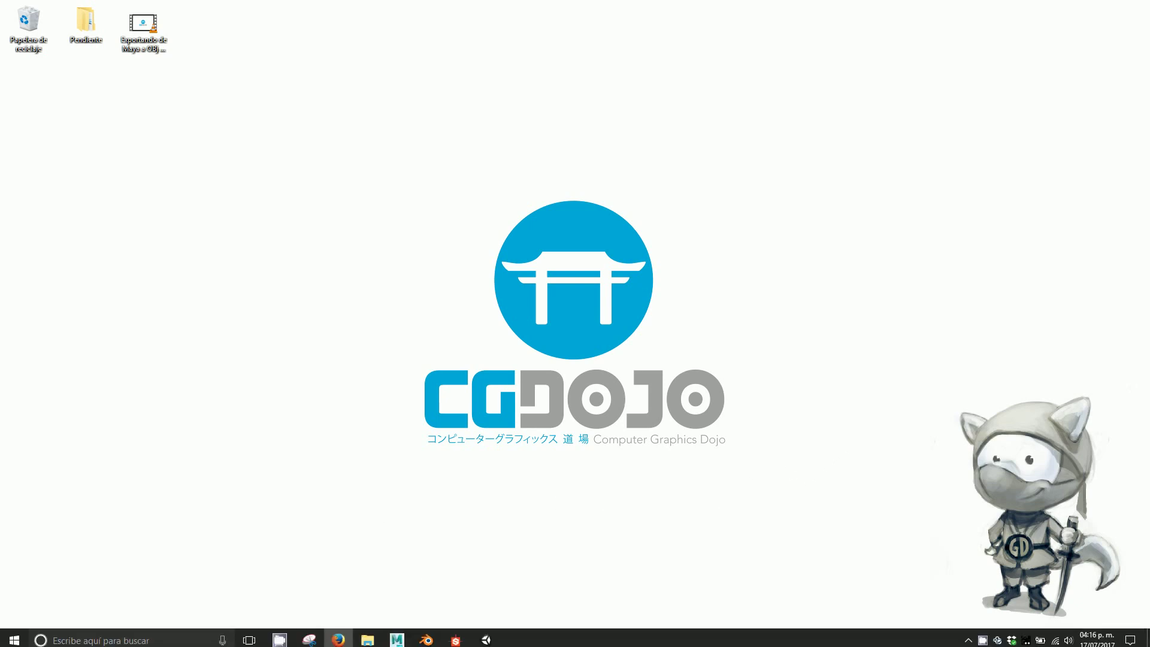
click(369, 639)
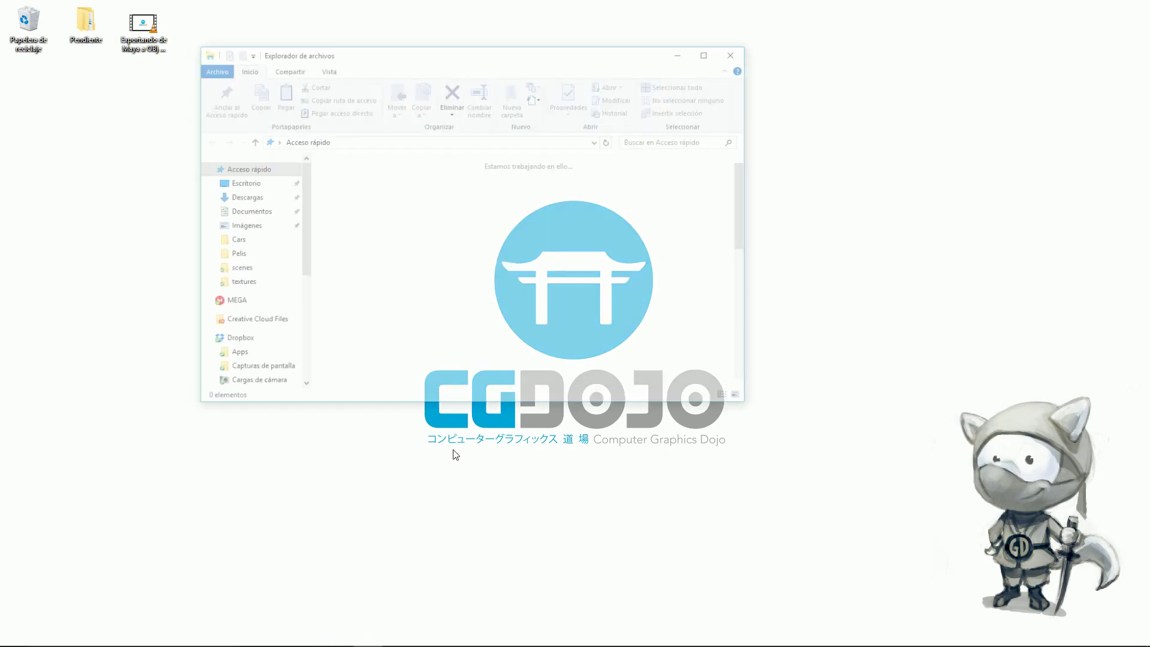
click(400, 329)
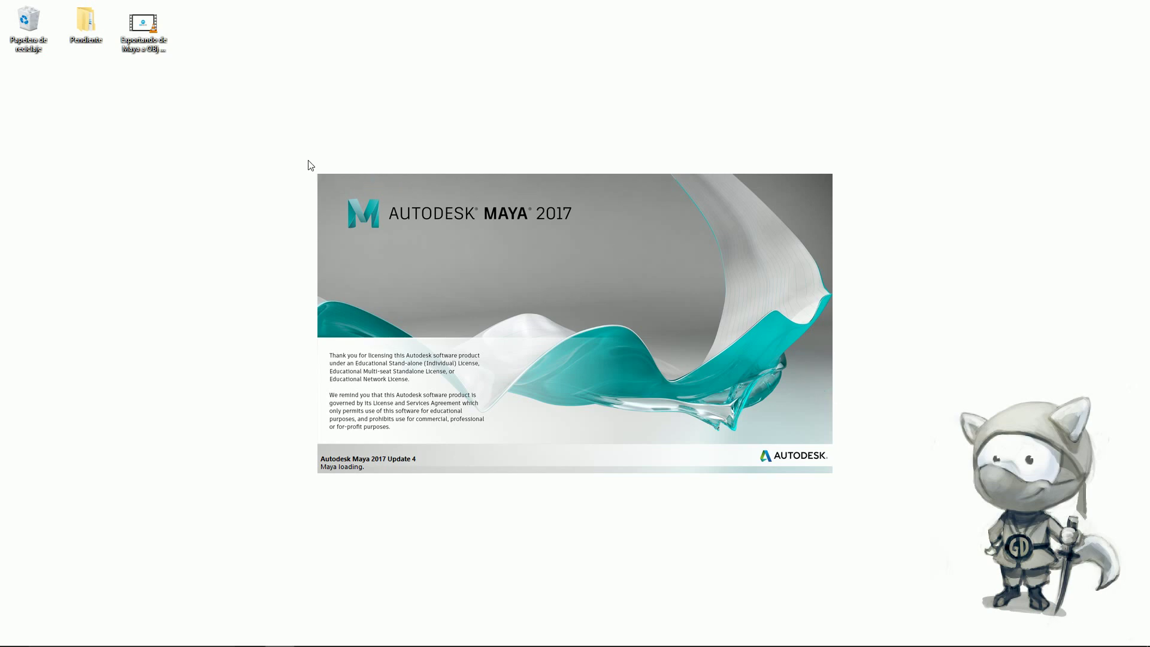
Zoom out and tumble the perspective view to frame the whole hospital room.
drag(308, 160, 843, 486)
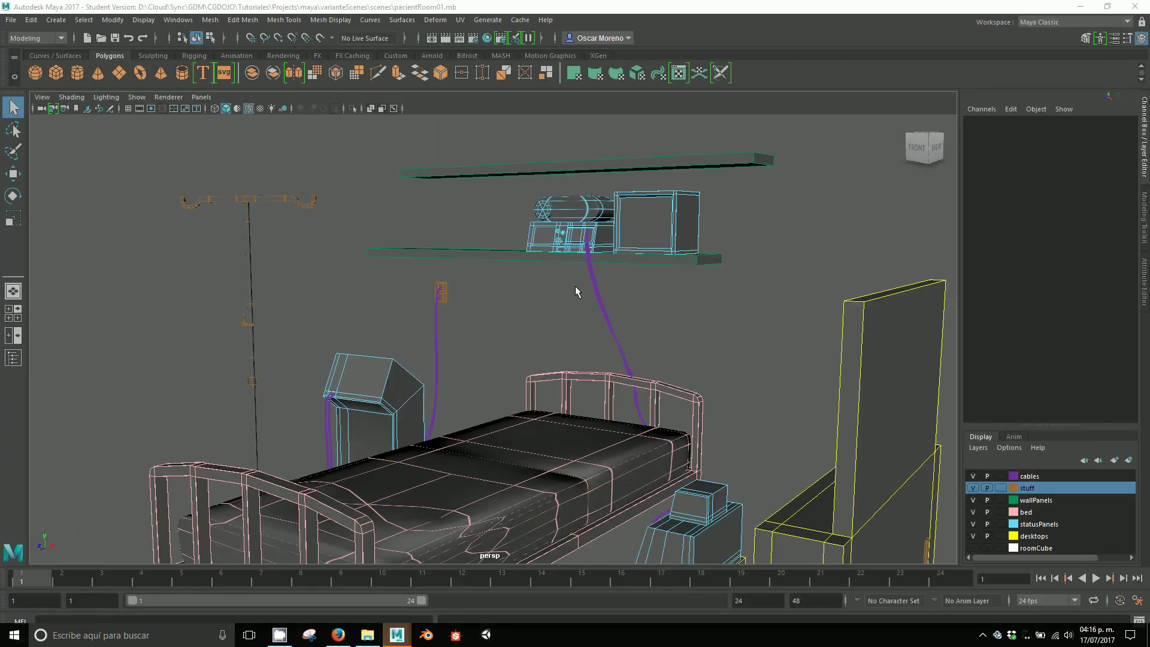
scroll(668, 316, down, 5)
alt+drag(667, 314, 650, 340)
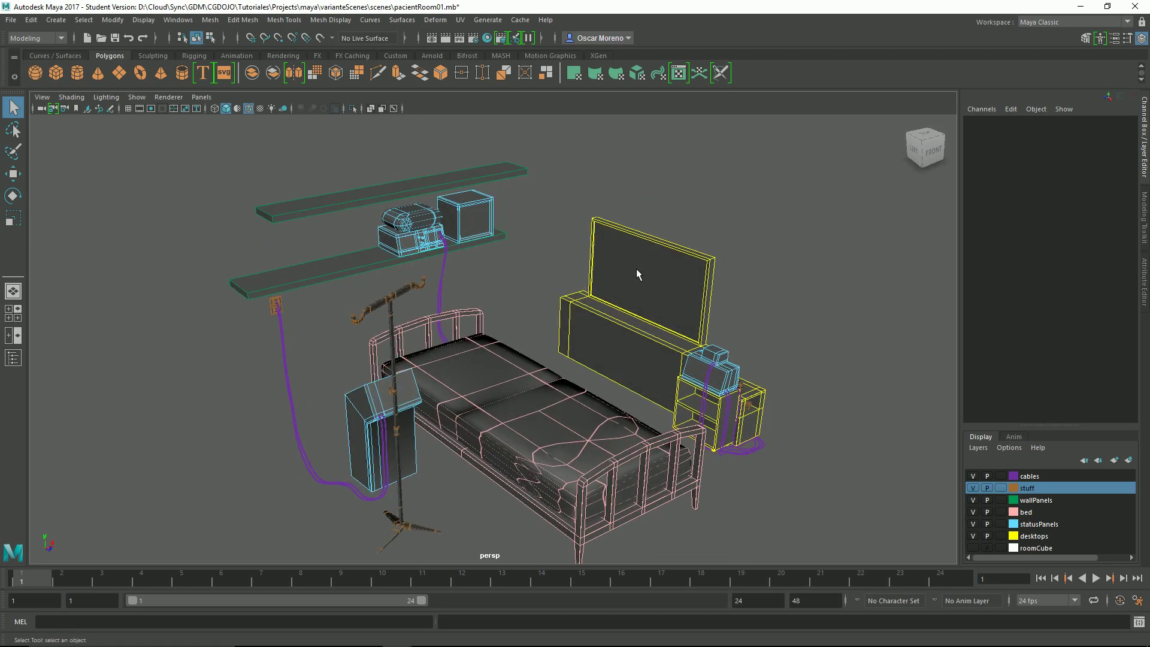
click(11, 22)
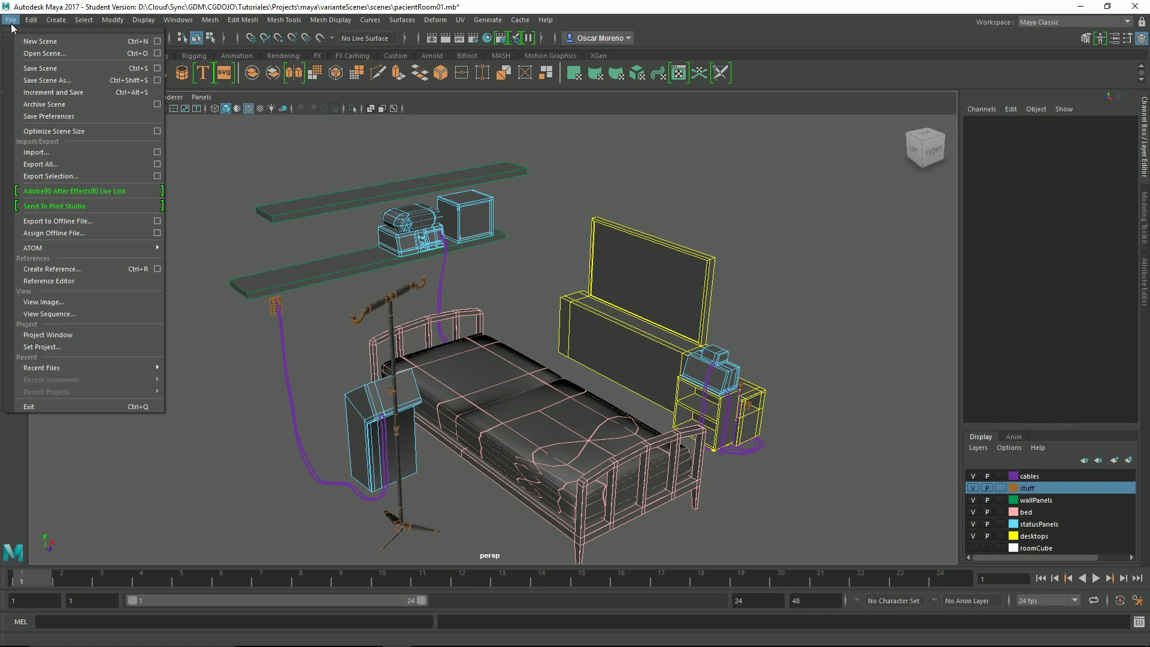
click(69, 164)
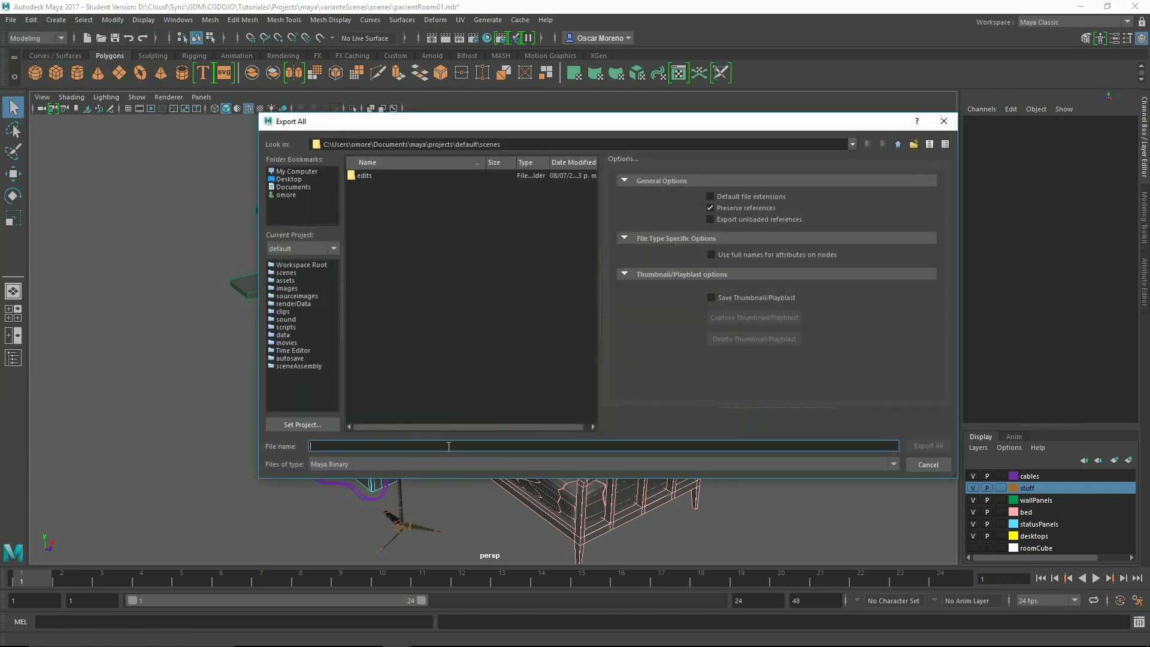
click(451, 466)
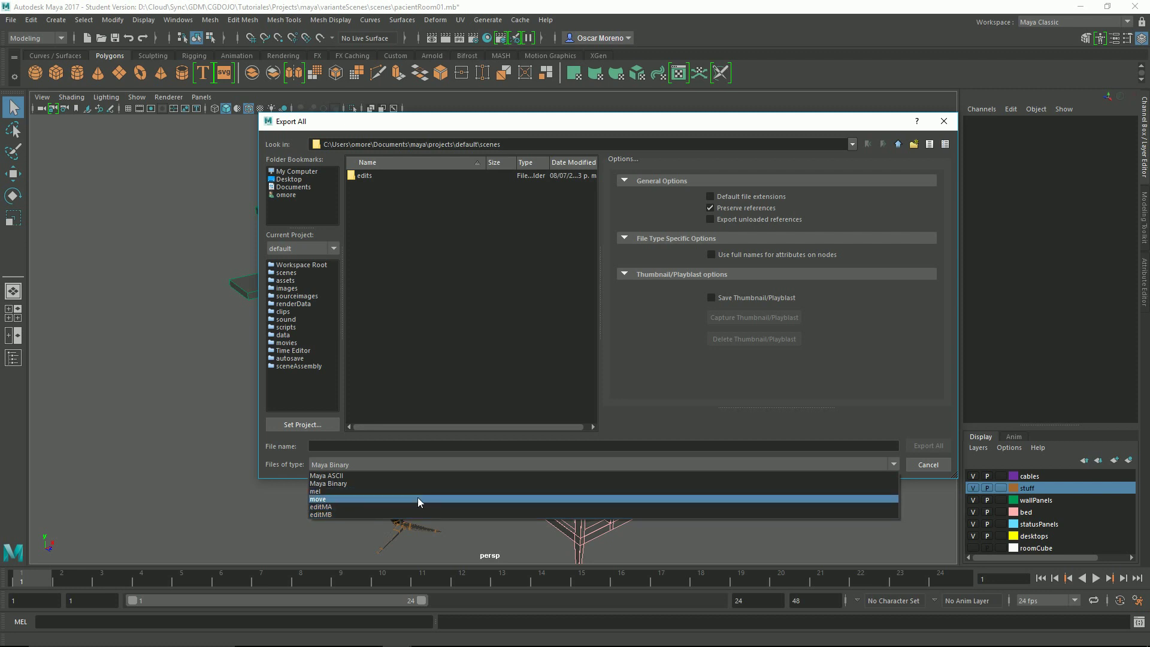
click(930, 466)
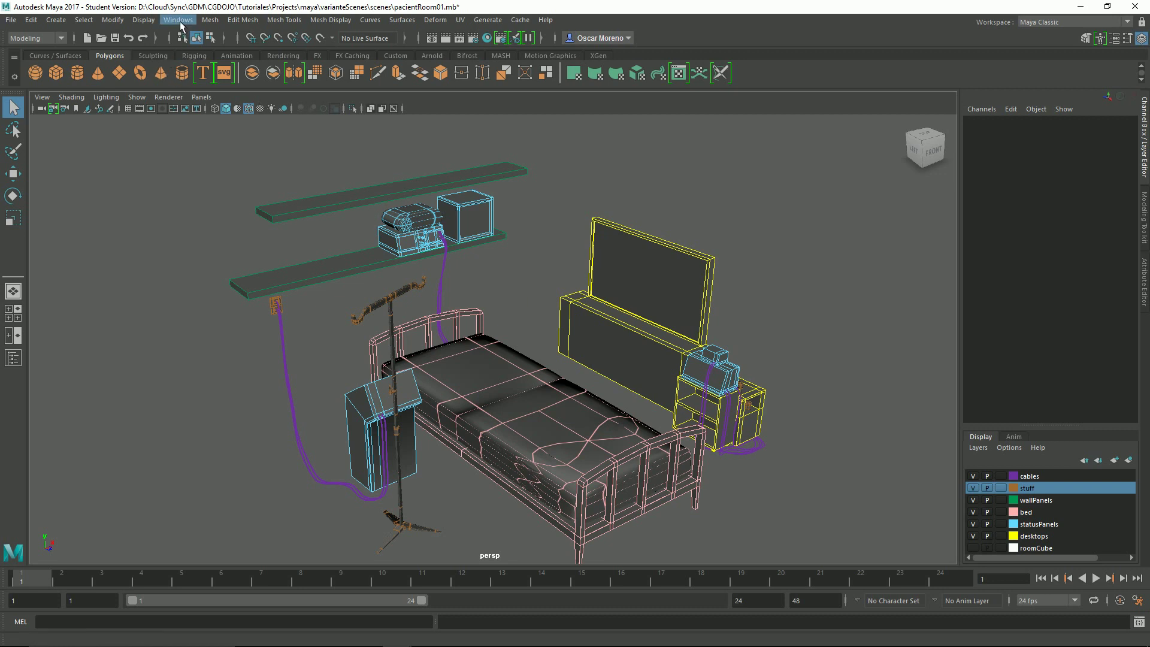
In Plug-in Manager, filter by 'export', load gameFbxExporter and objExport, and auto-load objExport.
click(179, 22)
mouse_move(251, 133)
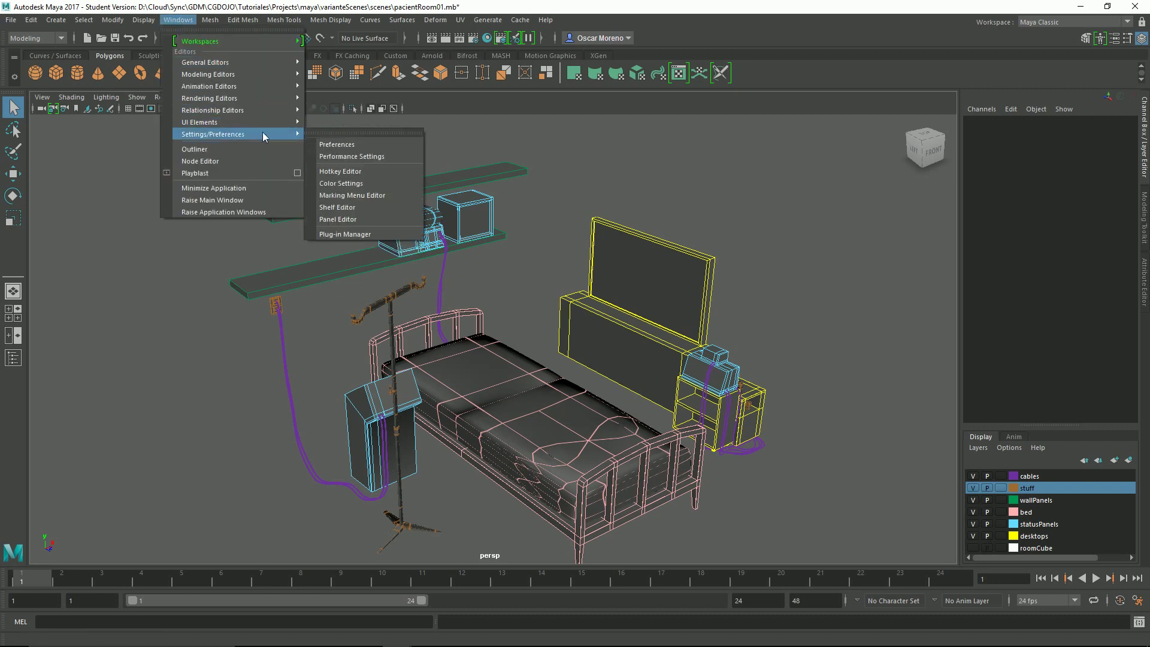
click(379, 235)
drag(557, 226, 581, 182)
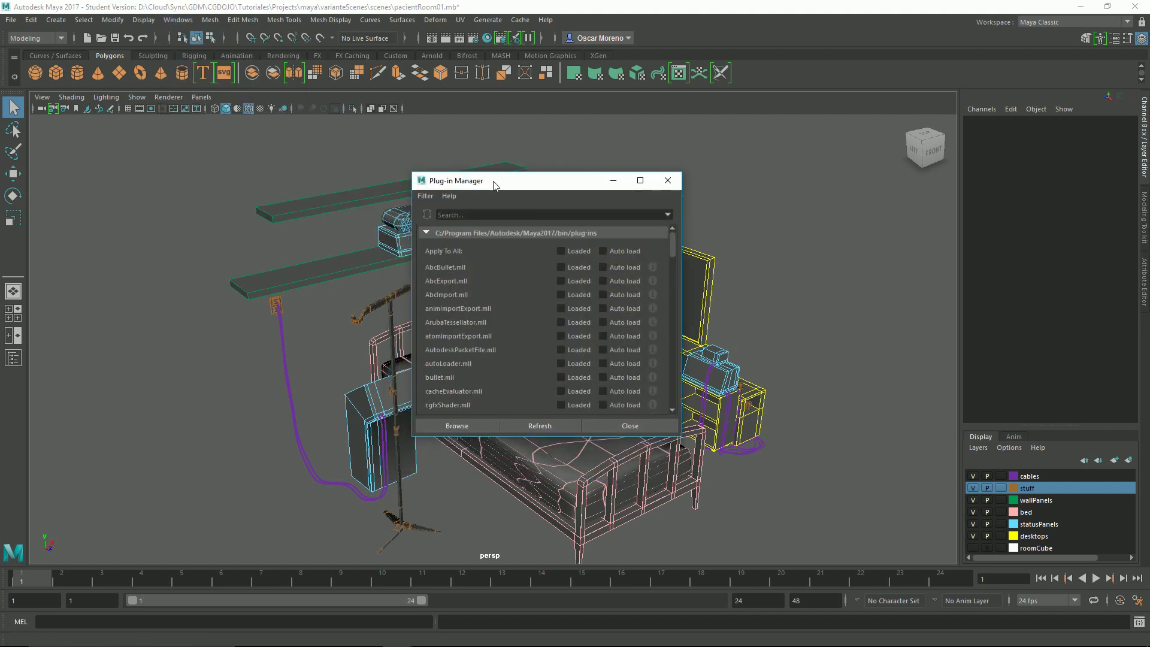
click(517, 216)
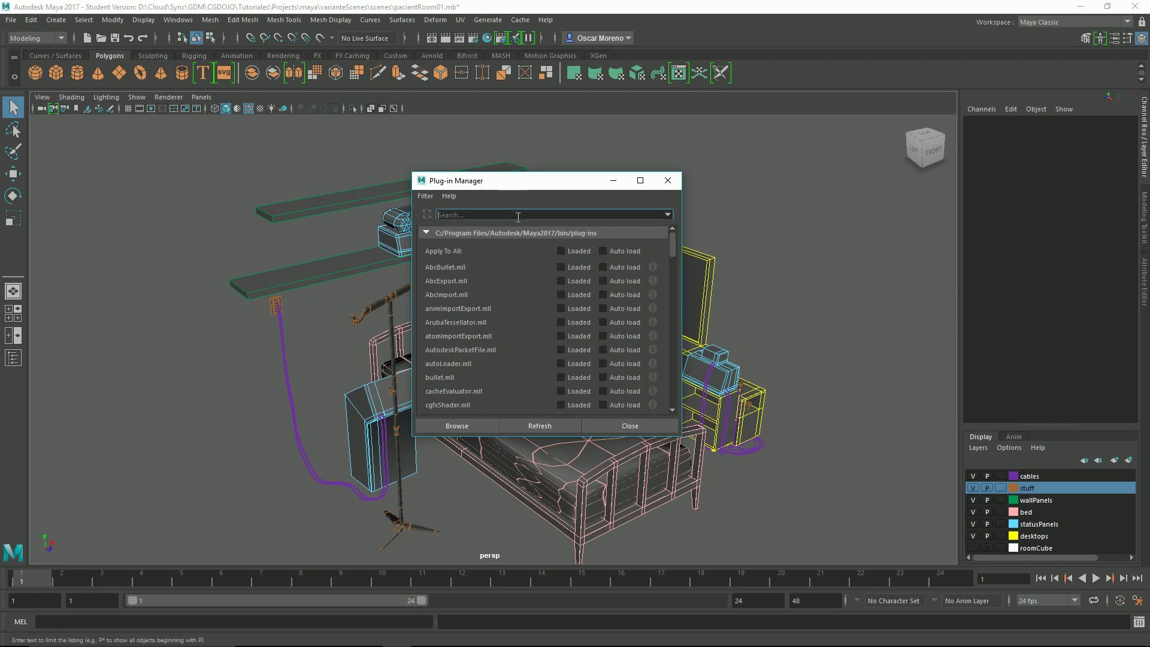
text(export)
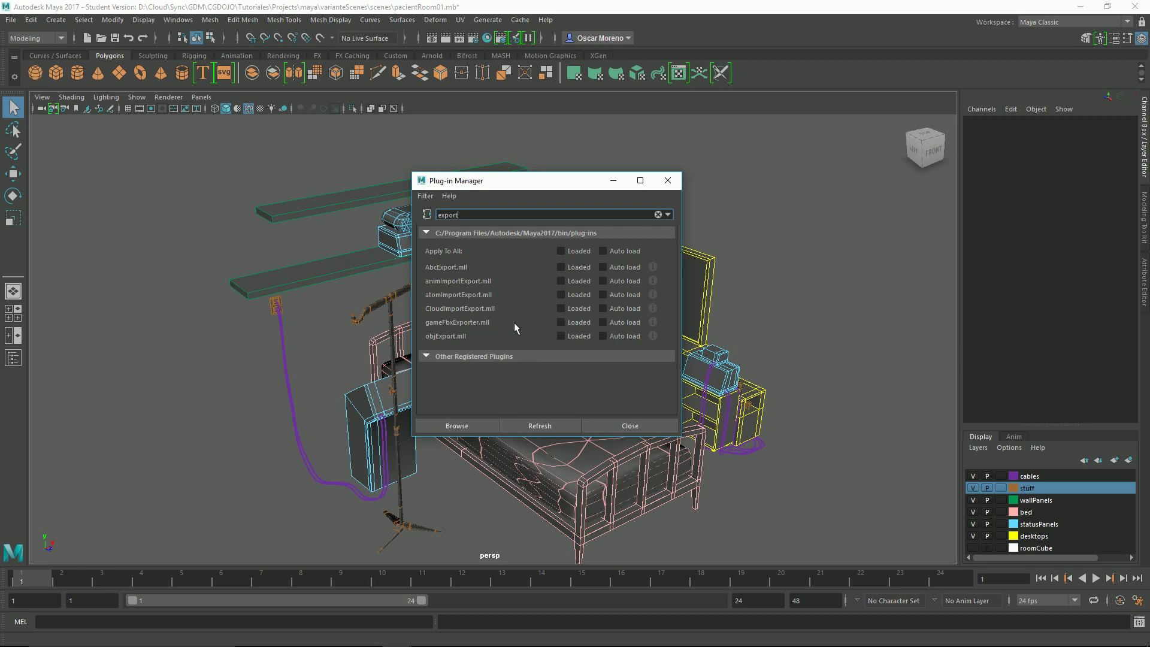
click(561, 323)
click(561, 337)
click(603, 336)
click(627, 426)
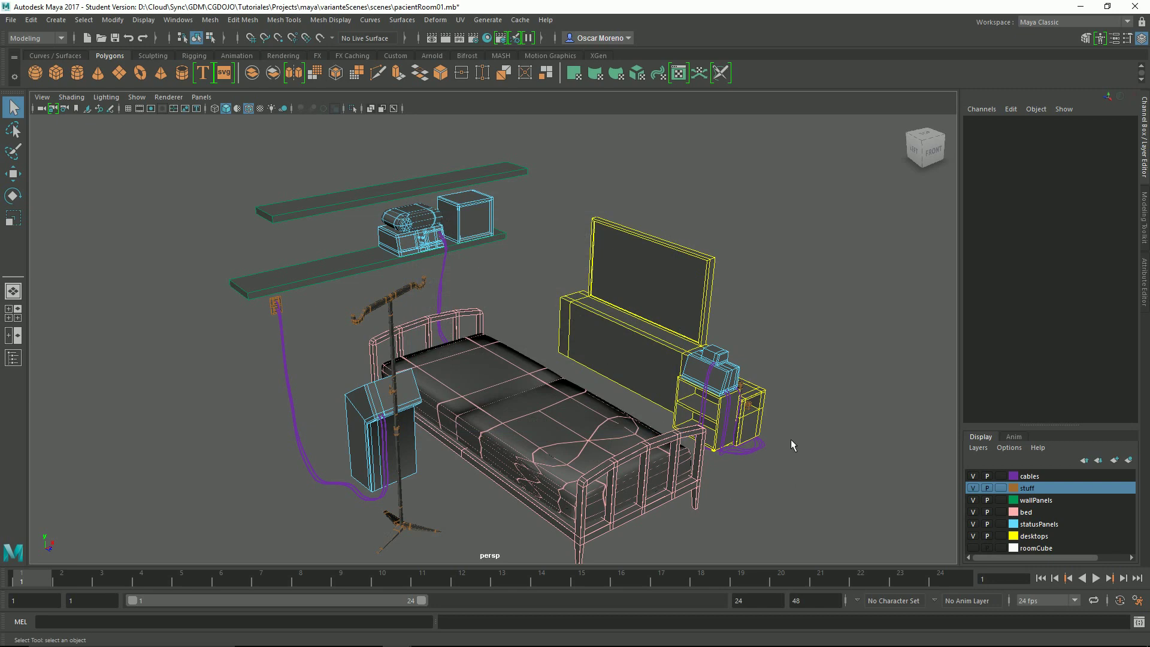
alt+drag(680, 380, 629, 379)
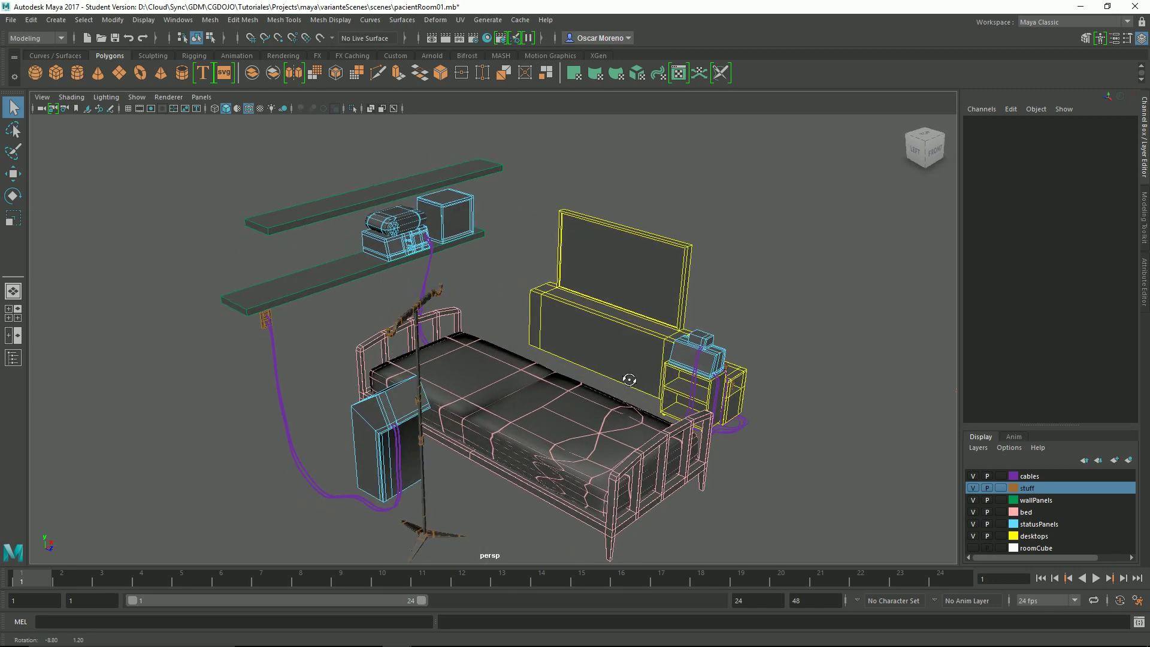
click(623, 332)
alt+drag(624, 331, 508, 197)
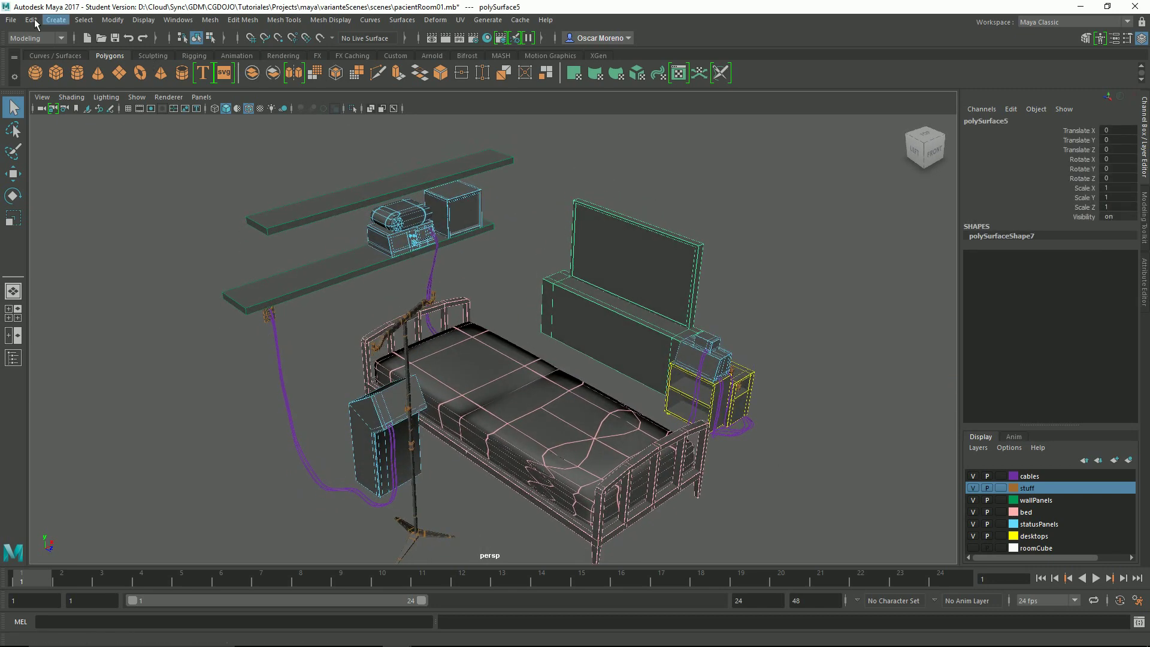
click(11, 20)
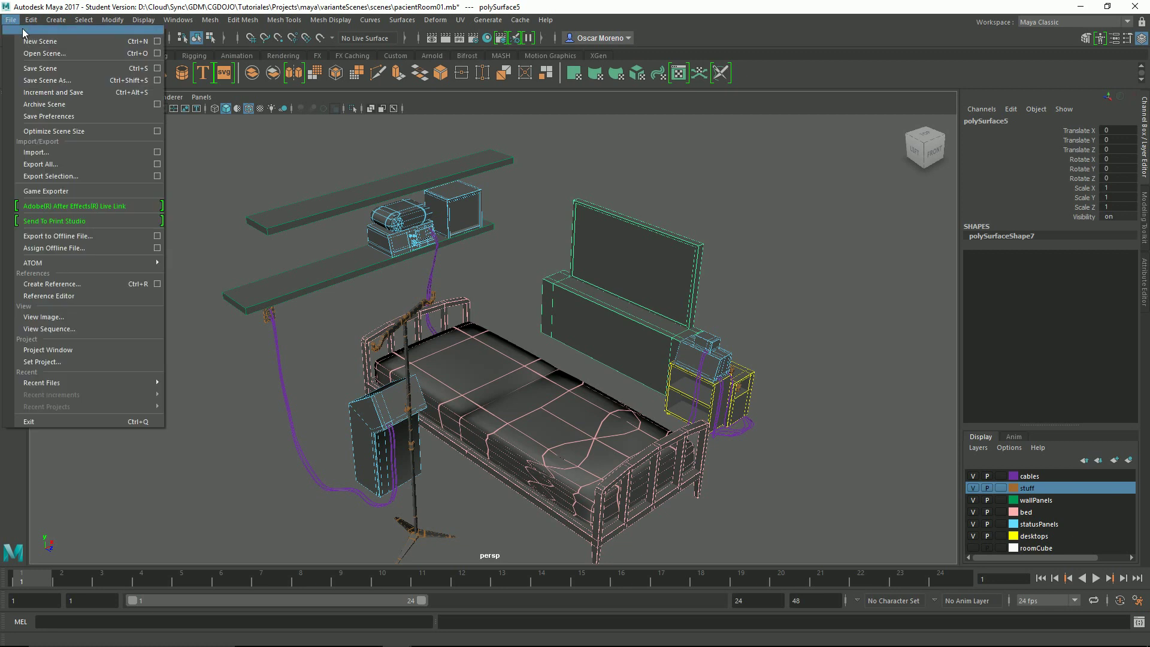
click(109, 165)
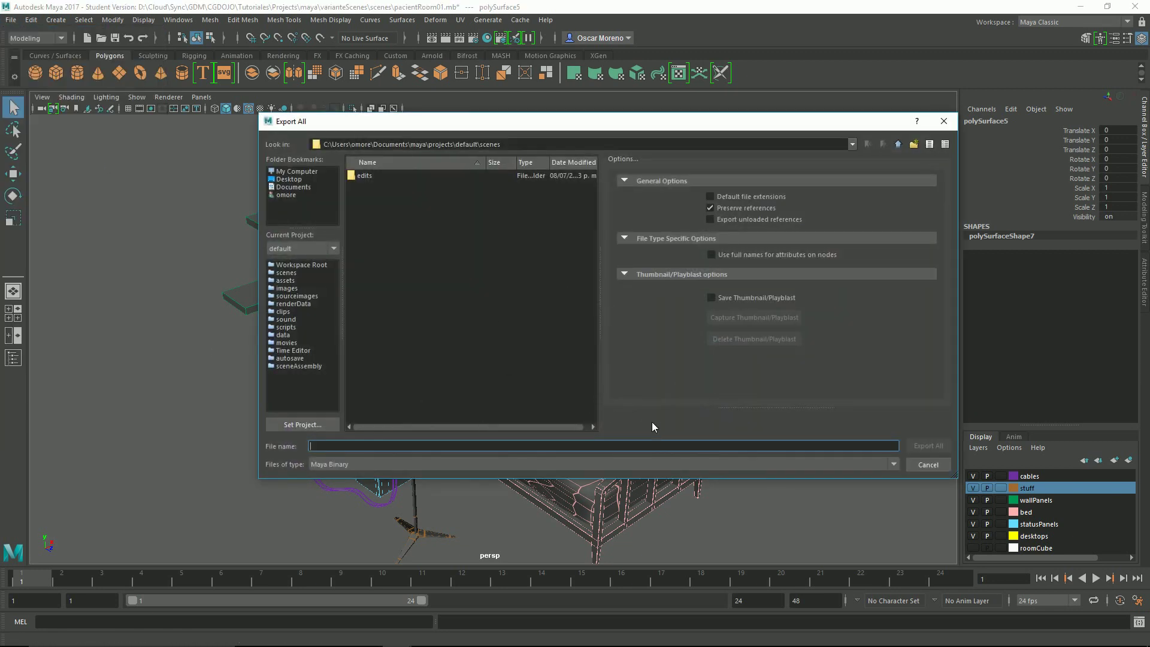
click(483, 470)
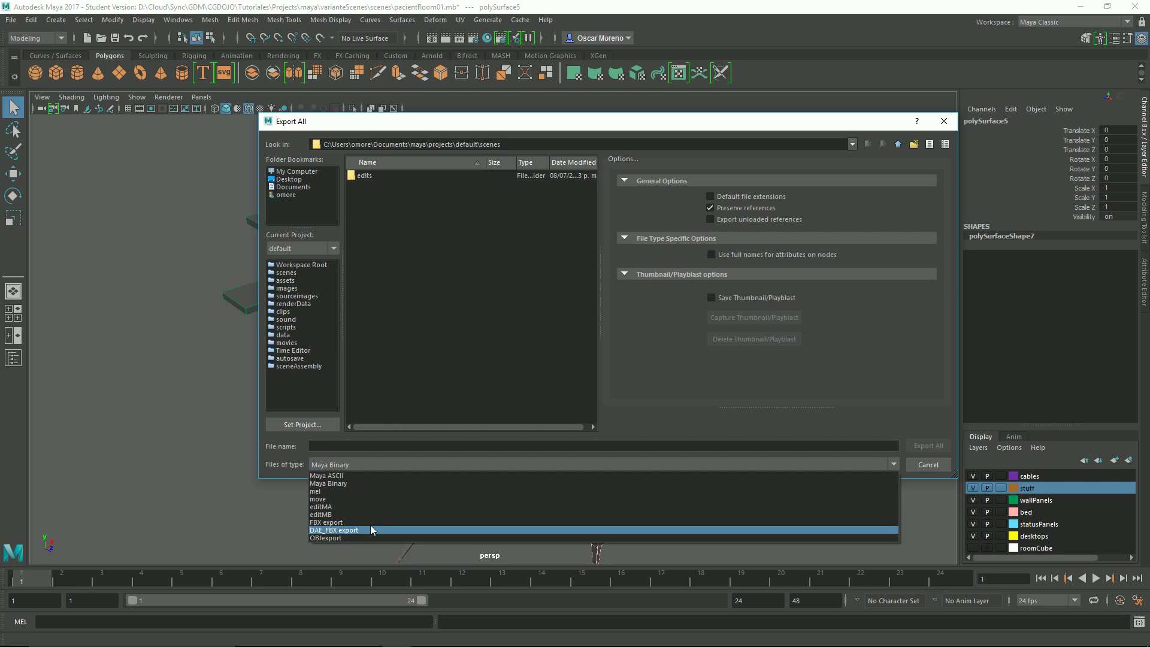
click(924, 469)
click(927, 465)
click(12, 22)
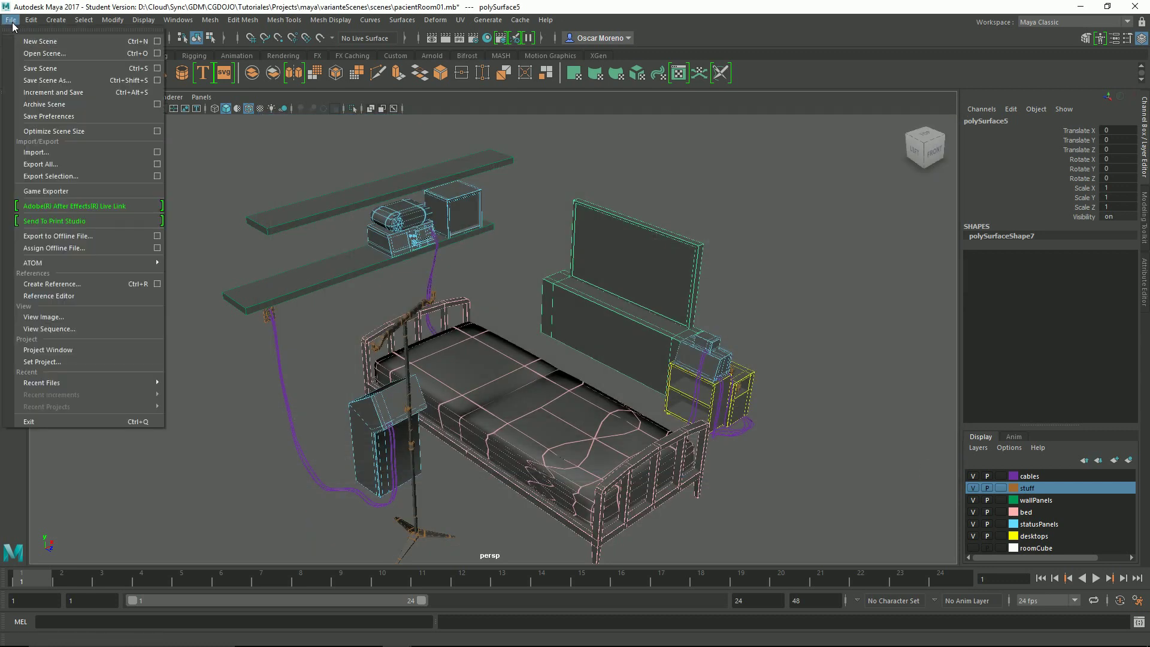
click(529, 152)
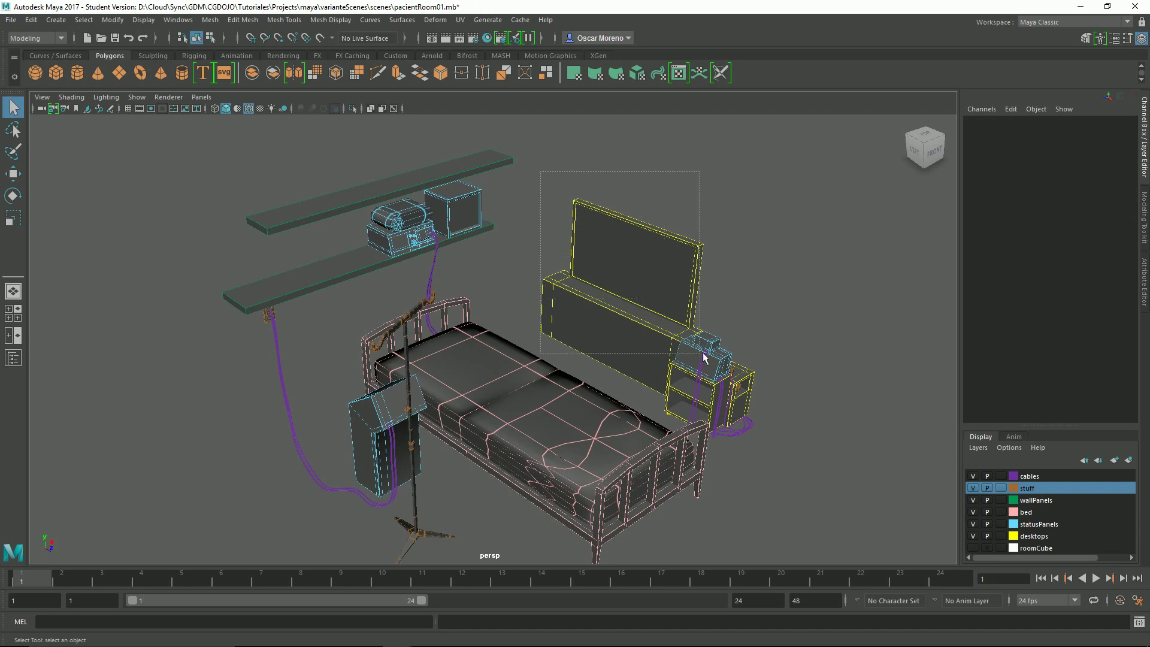
Select the desk with the screen and the cabinet beside the bed from a near top-down view.
click(720, 347)
alt+drag(721, 347, 701, 323)
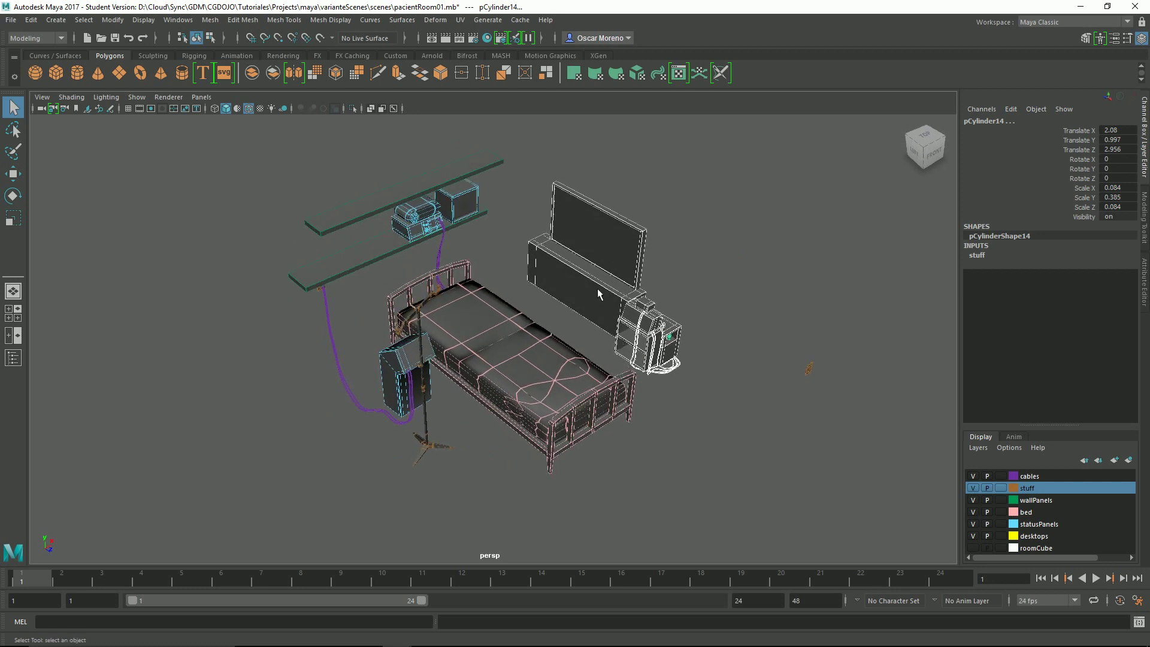
scroll(598, 293, up, 2)
click(11, 20)
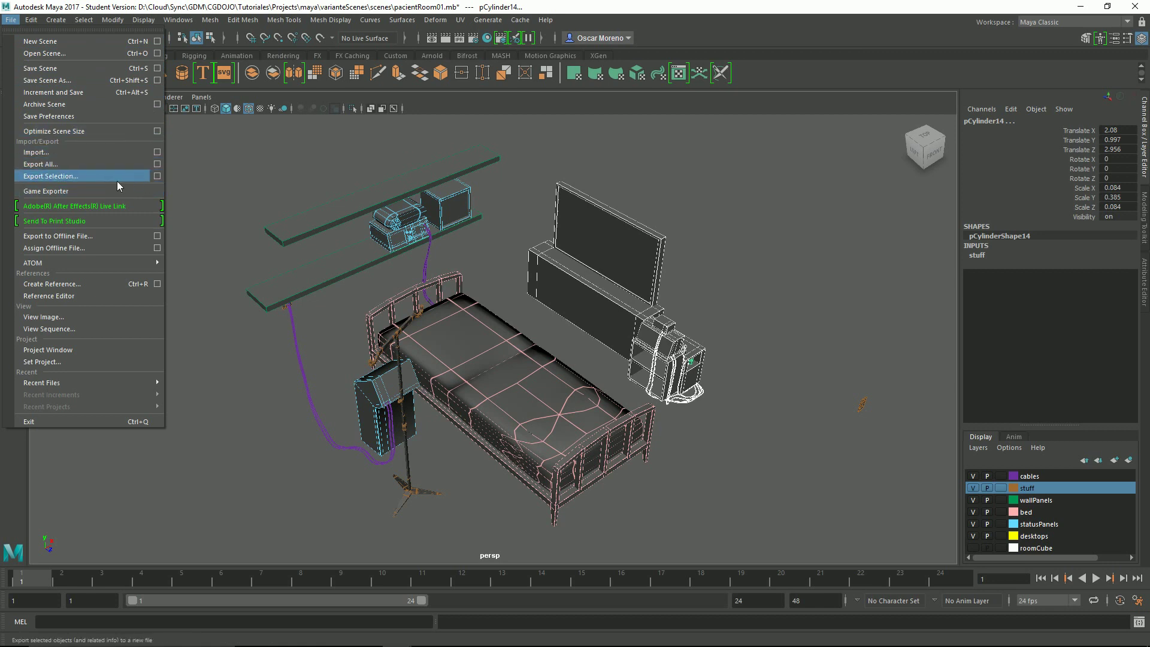
Open Export Selection Options and preview the OBJ and FBX file types and Include settings.
click(158, 176)
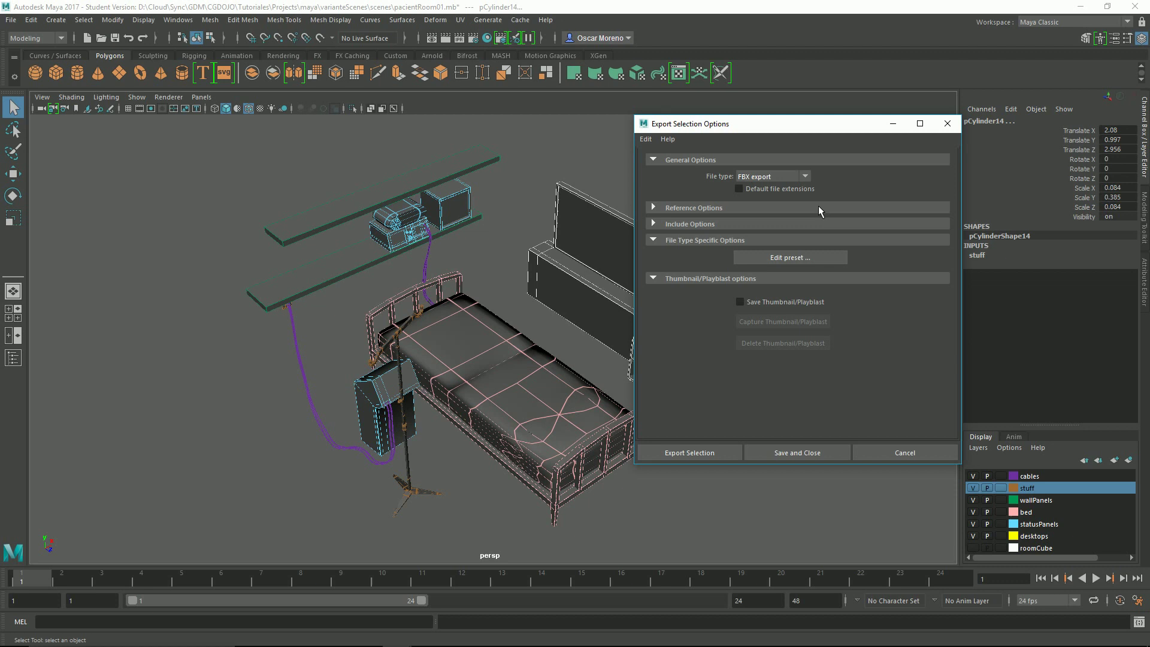
click(806, 178)
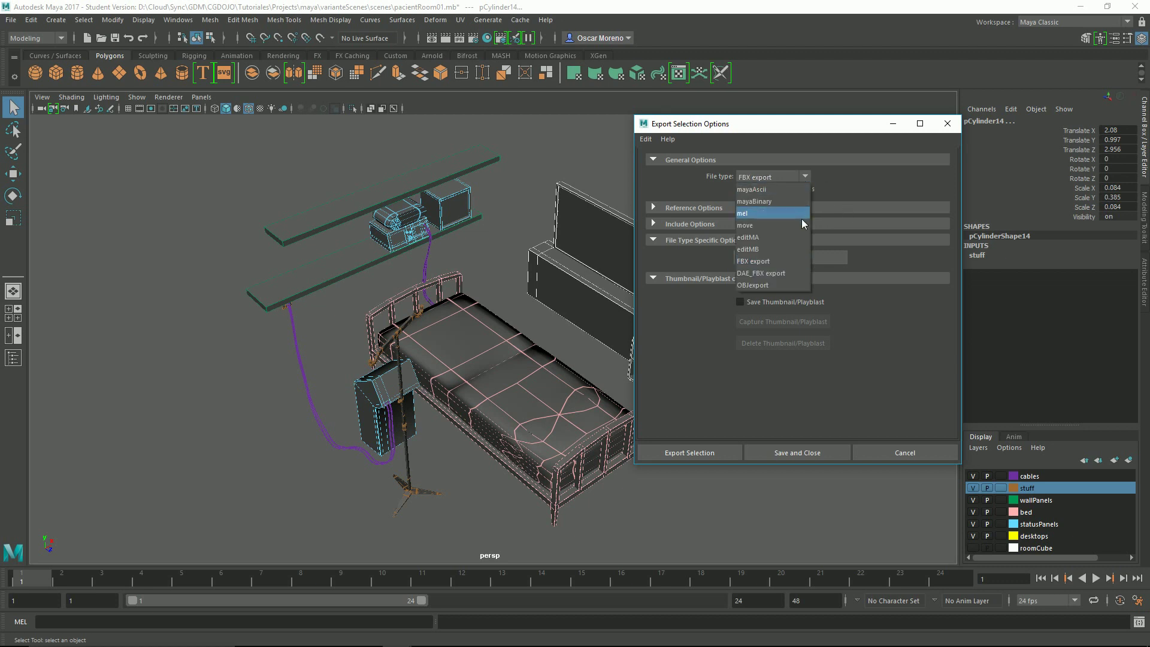
click(781, 286)
click(806, 178)
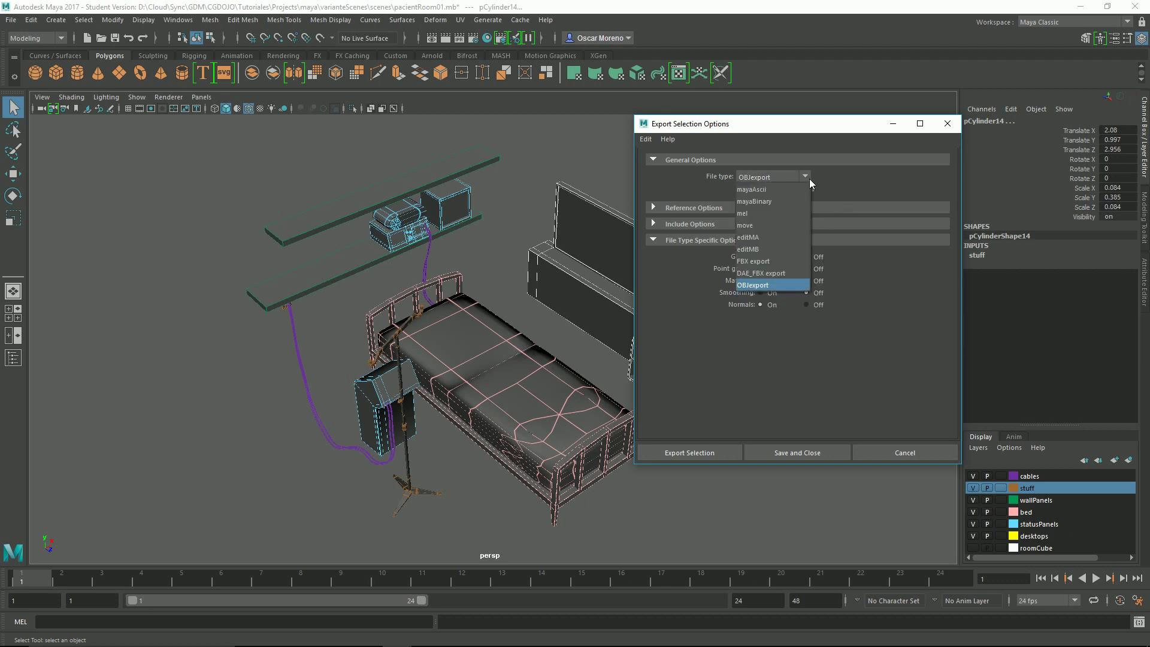
click(782, 263)
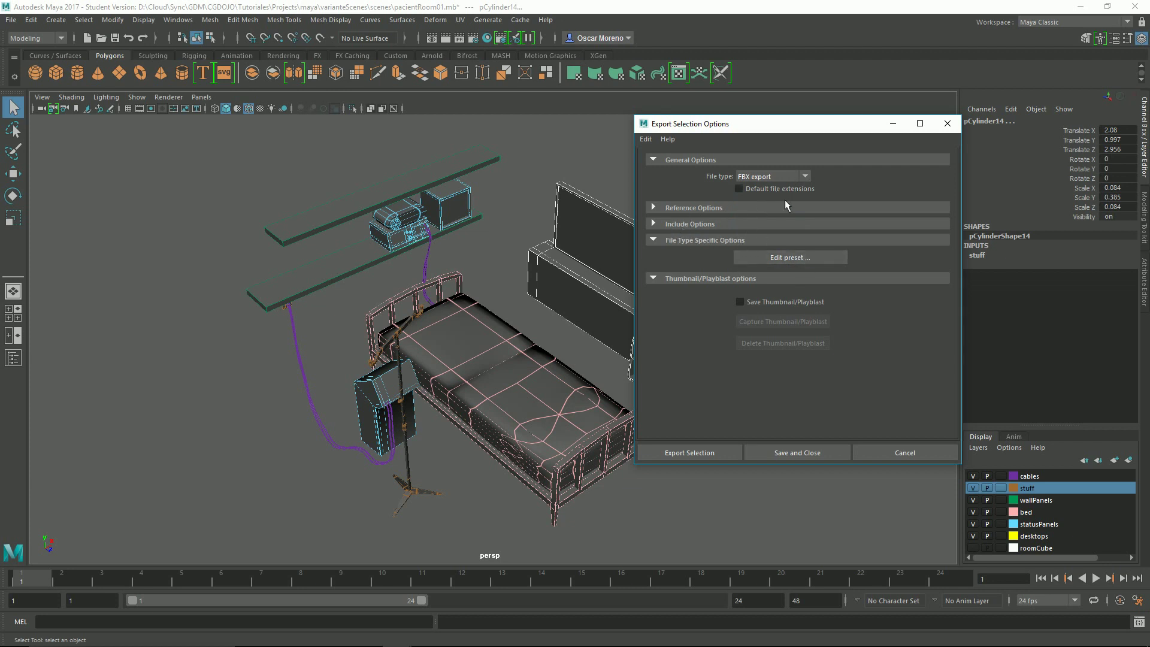
click(690, 224)
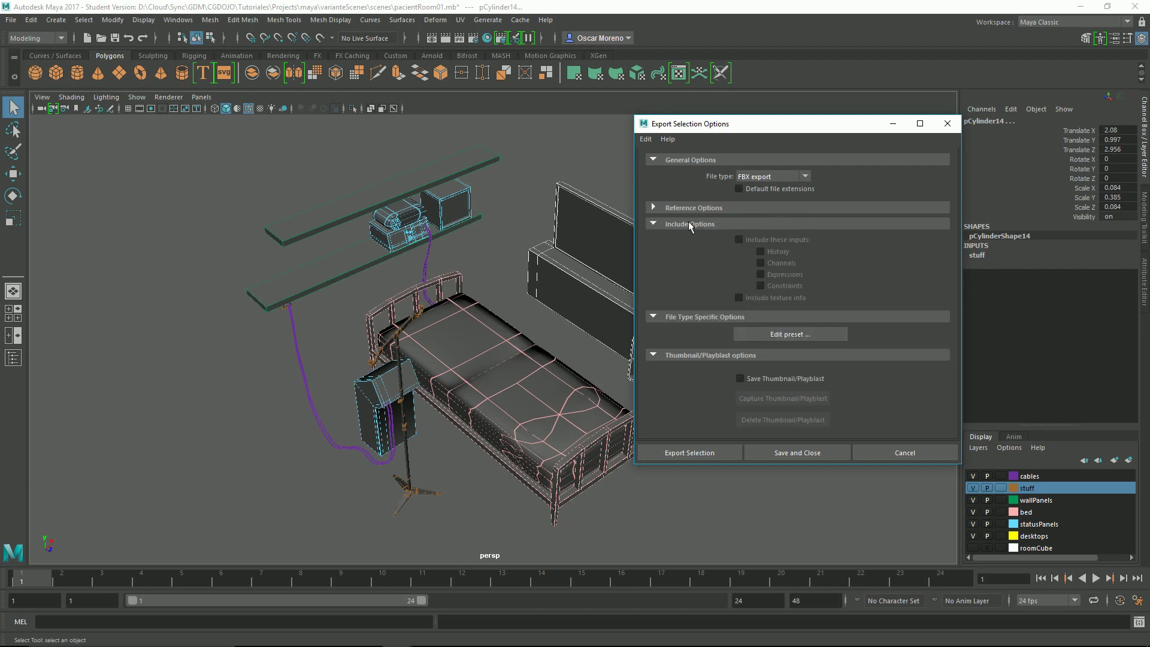
click(690, 225)
click(690, 225)
click(690, 224)
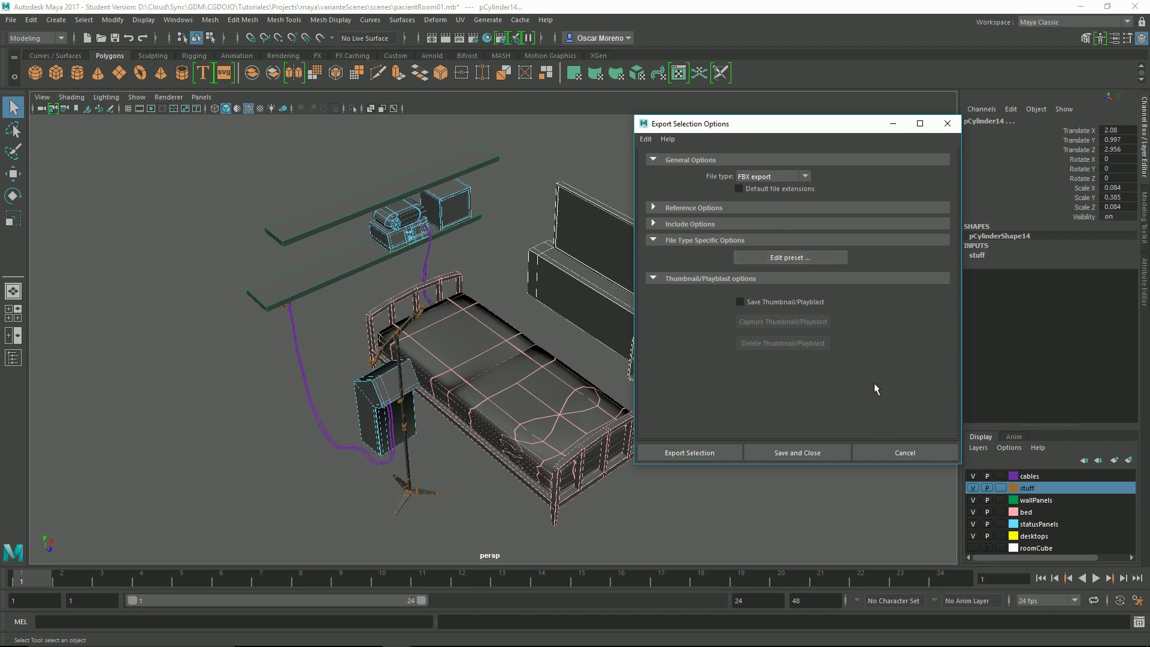
Switch the export file type to OBJexport, then cancel the options without saving.
drag(835, 128, 941, 127)
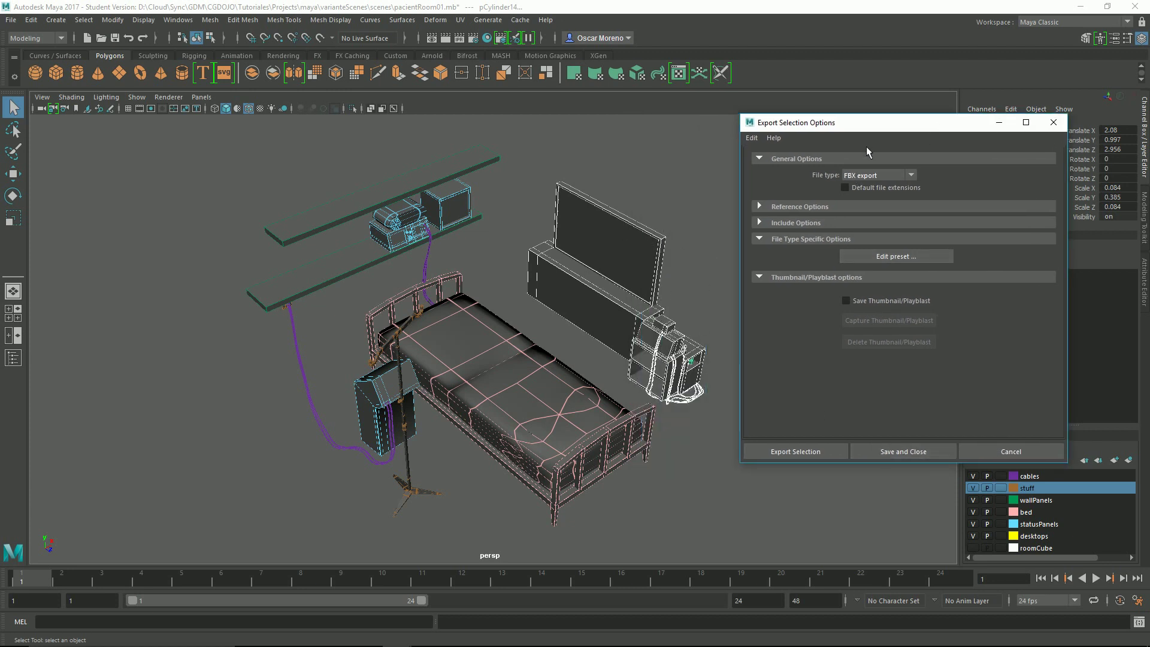
click(895, 176)
click(871, 283)
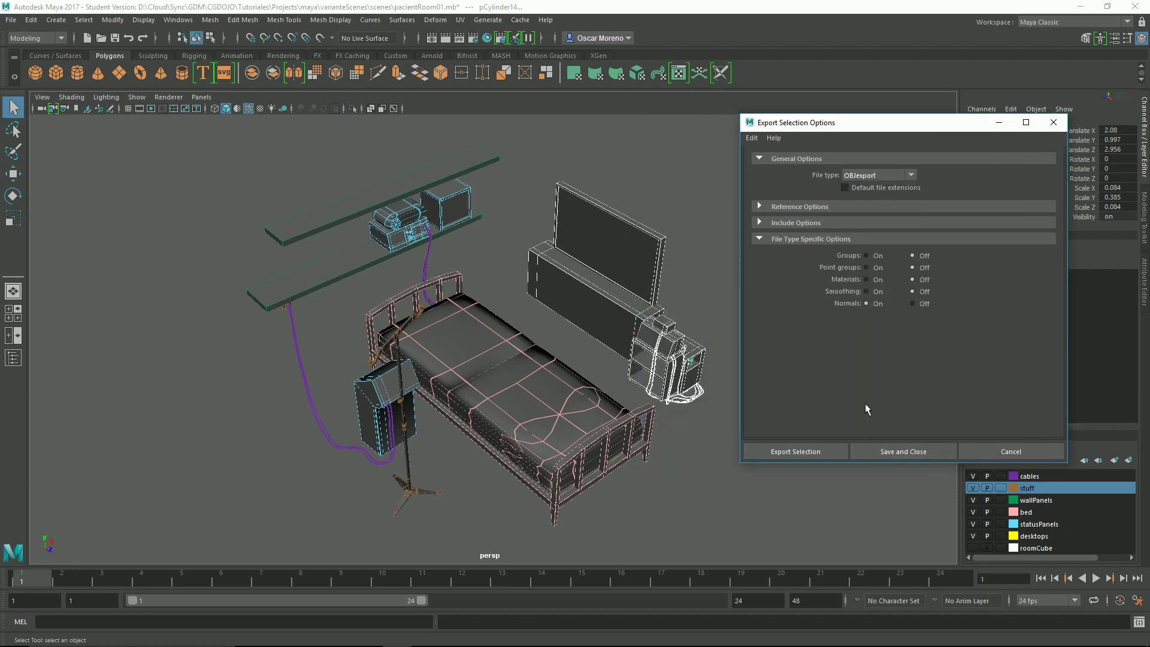
click(987, 450)
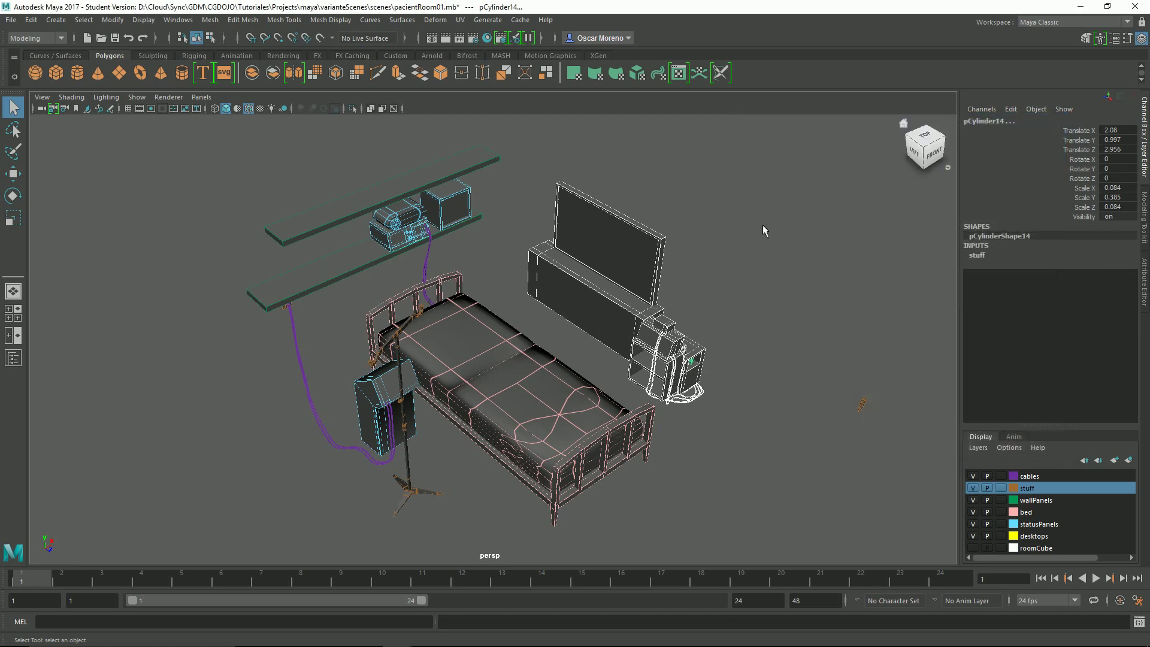
click(12, 21)
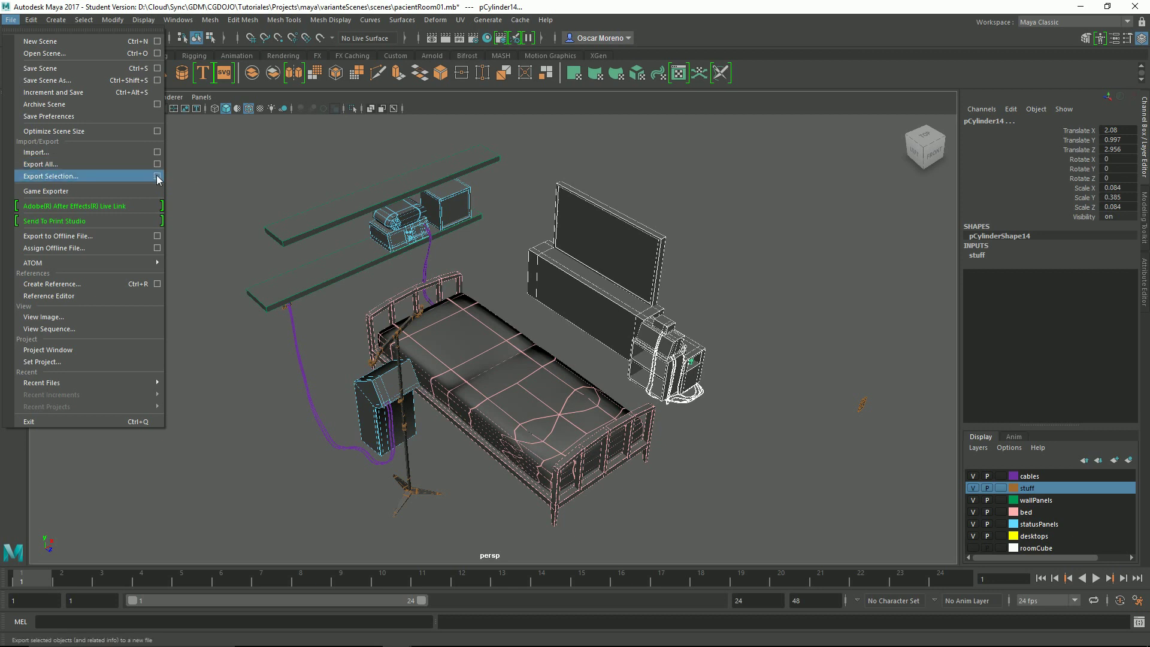
Open the Export Selection browser, enlarge it, and set the Desktop as destination.
click(73, 177)
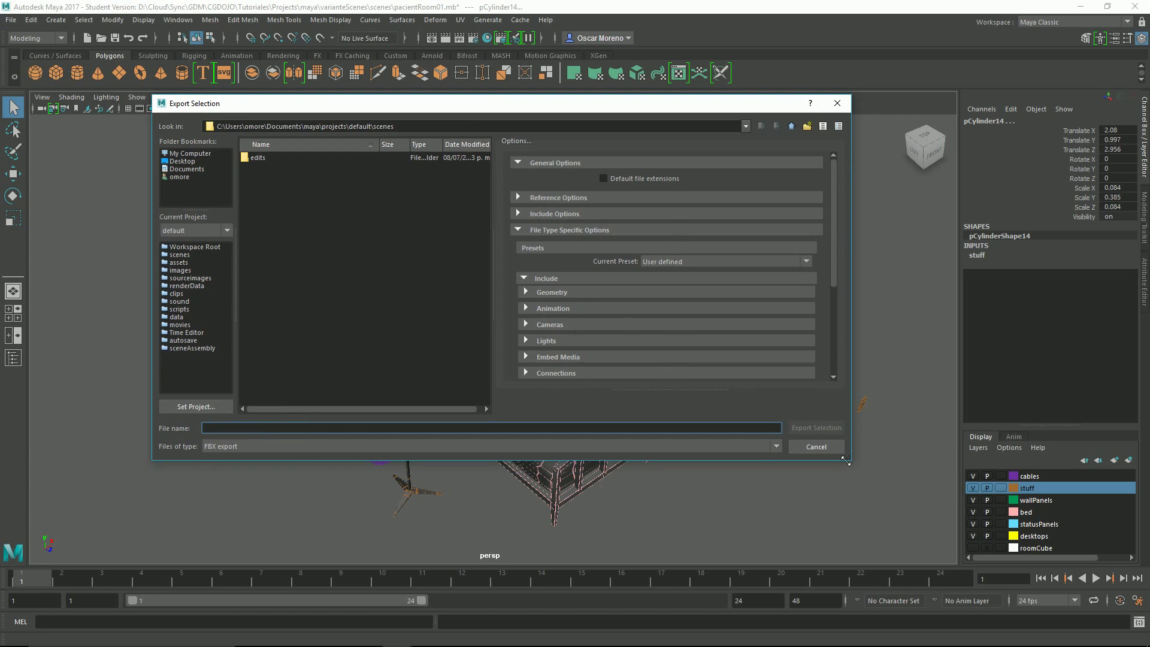
drag(845, 460, 941, 537)
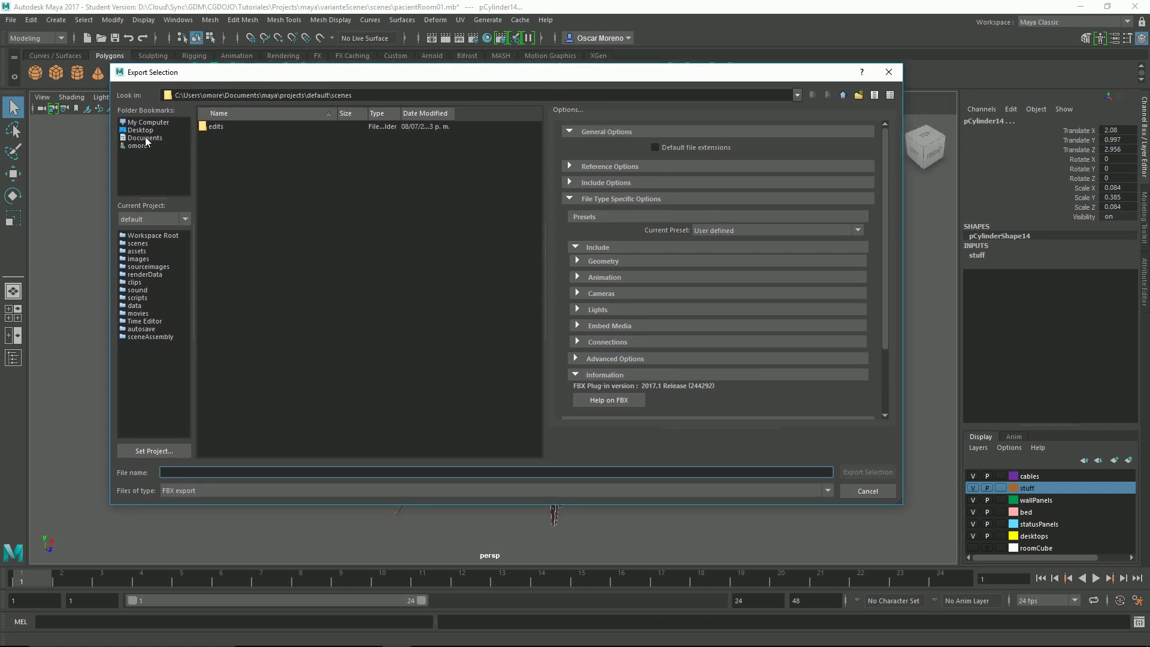
click(141, 130)
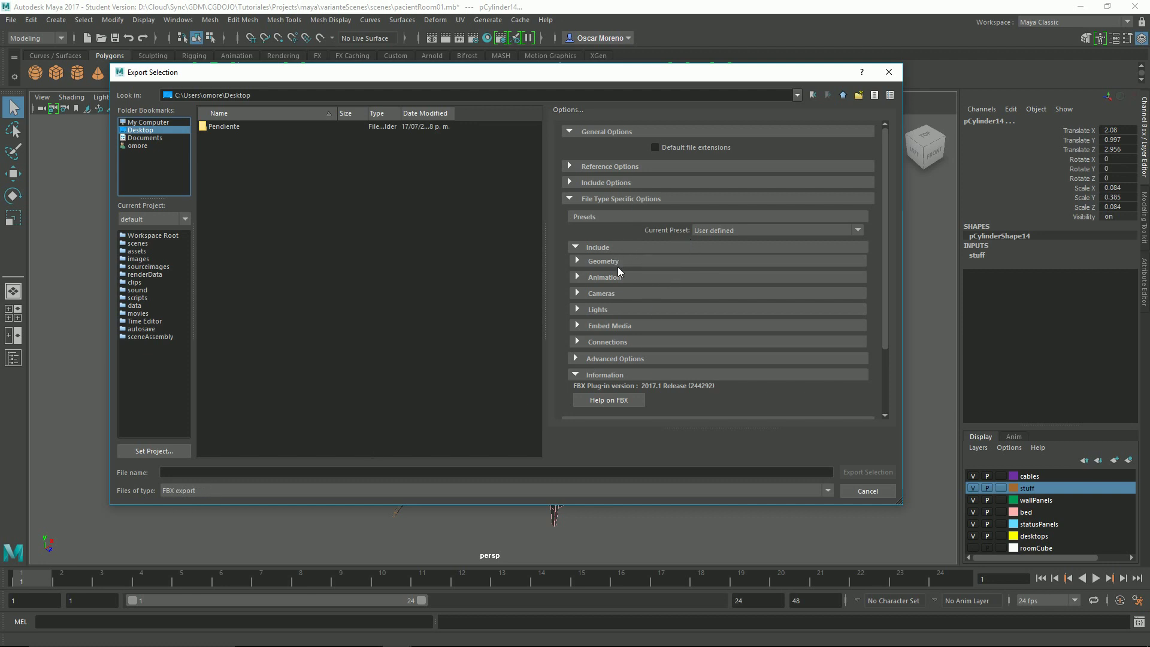
Review the FBX Include sections: Geometry, Animation, Cameras, Lights, Embed Media, Connections and Advanced.
click(577, 260)
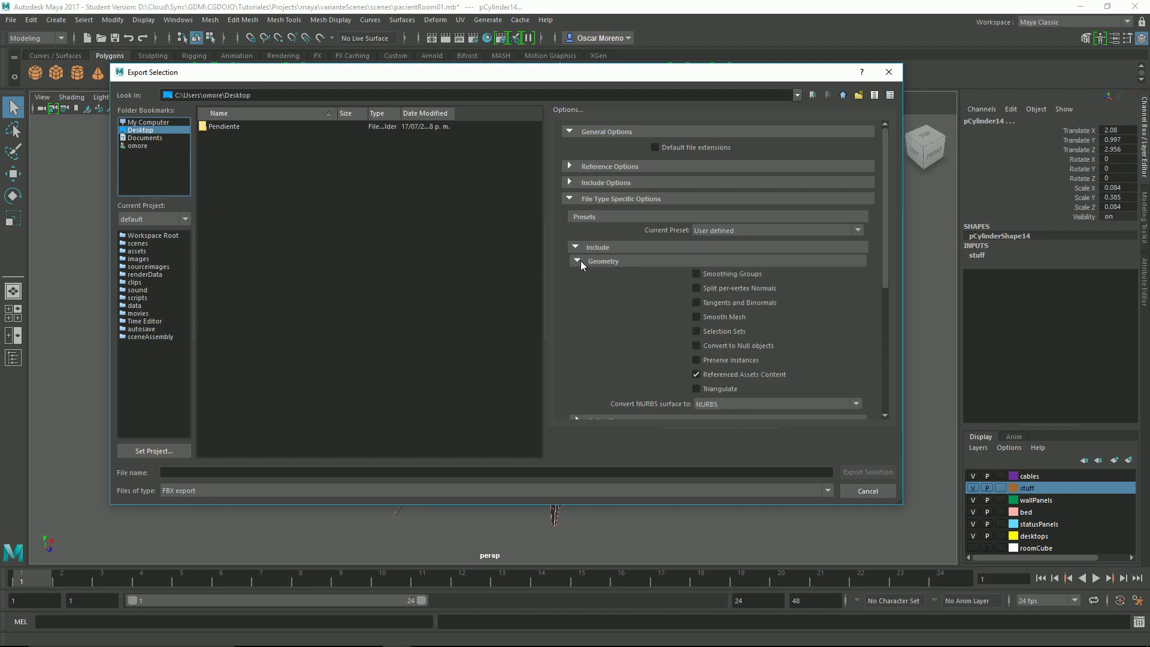
click(577, 260)
click(582, 274)
click(582, 276)
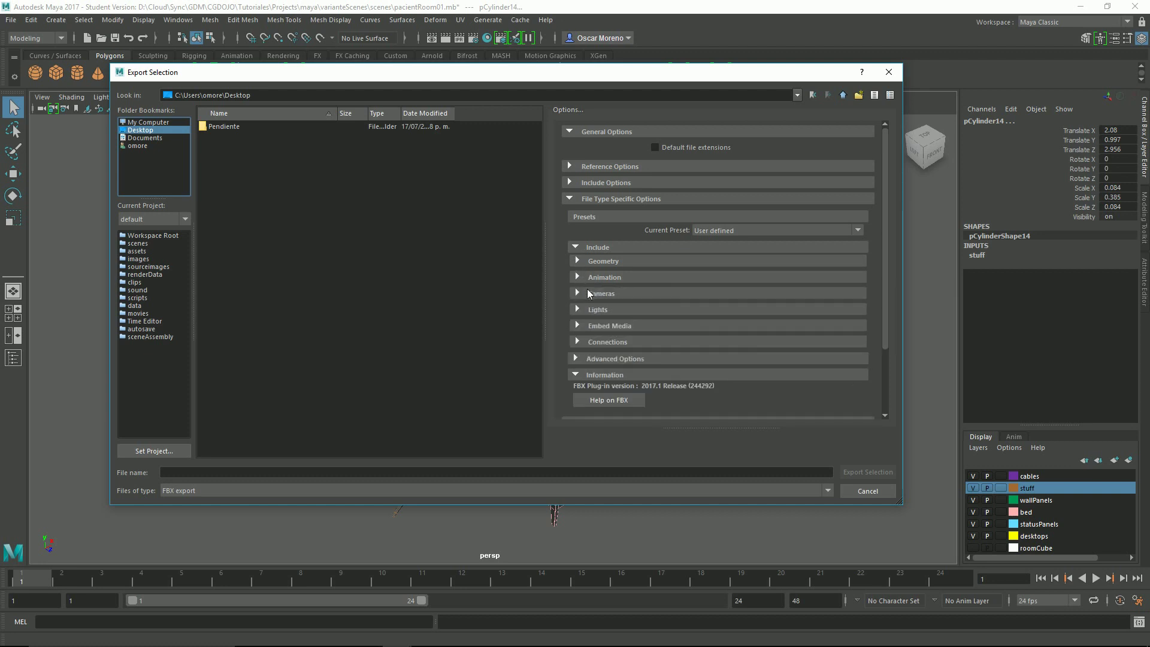
click(589, 292)
click(590, 293)
click(594, 308)
click(594, 309)
click(601, 327)
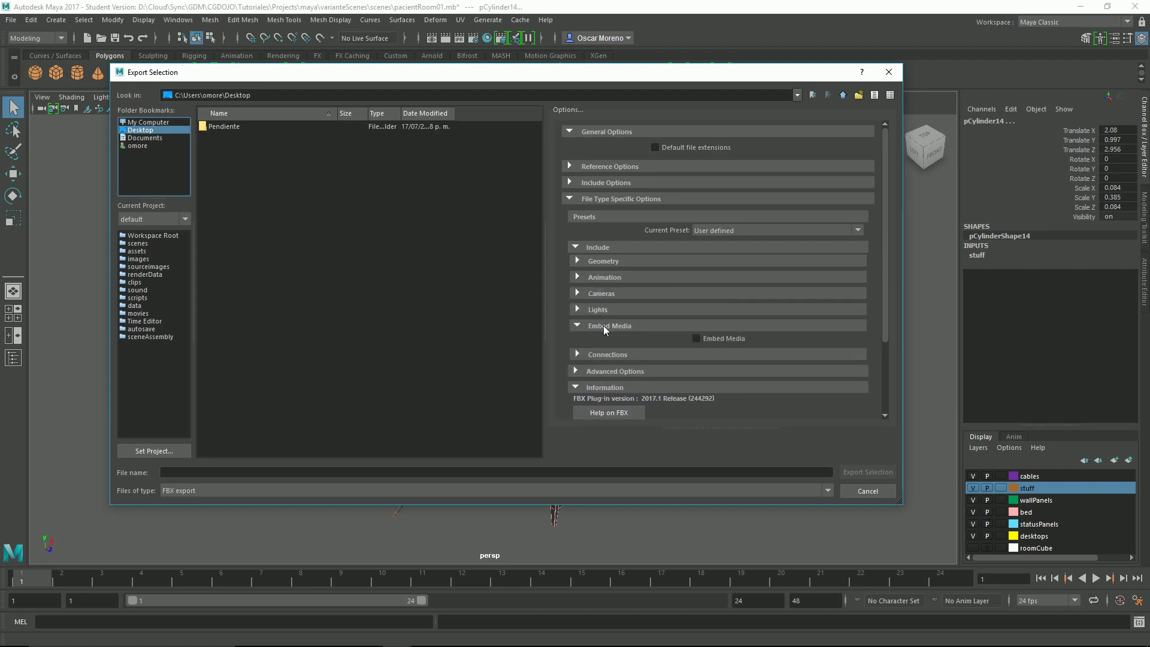
click(603, 325)
click(605, 341)
click(606, 340)
click(615, 358)
click(623, 359)
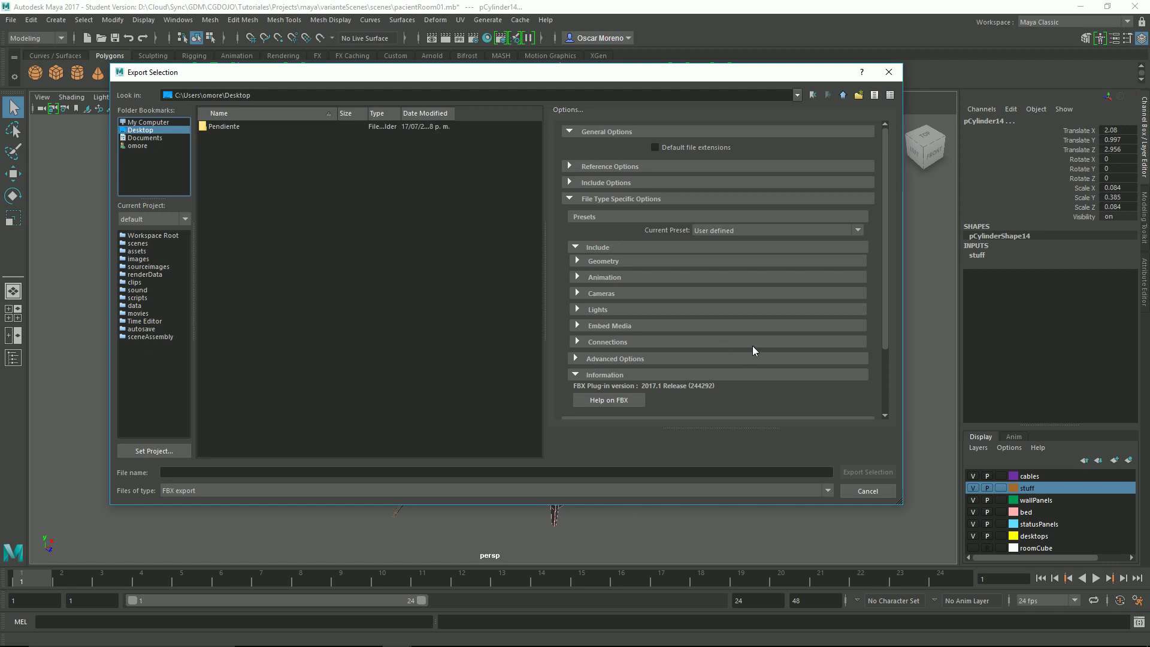
Set the file type to OBJexport and review its Include and reference settings.
click(217, 489)
click(228, 562)
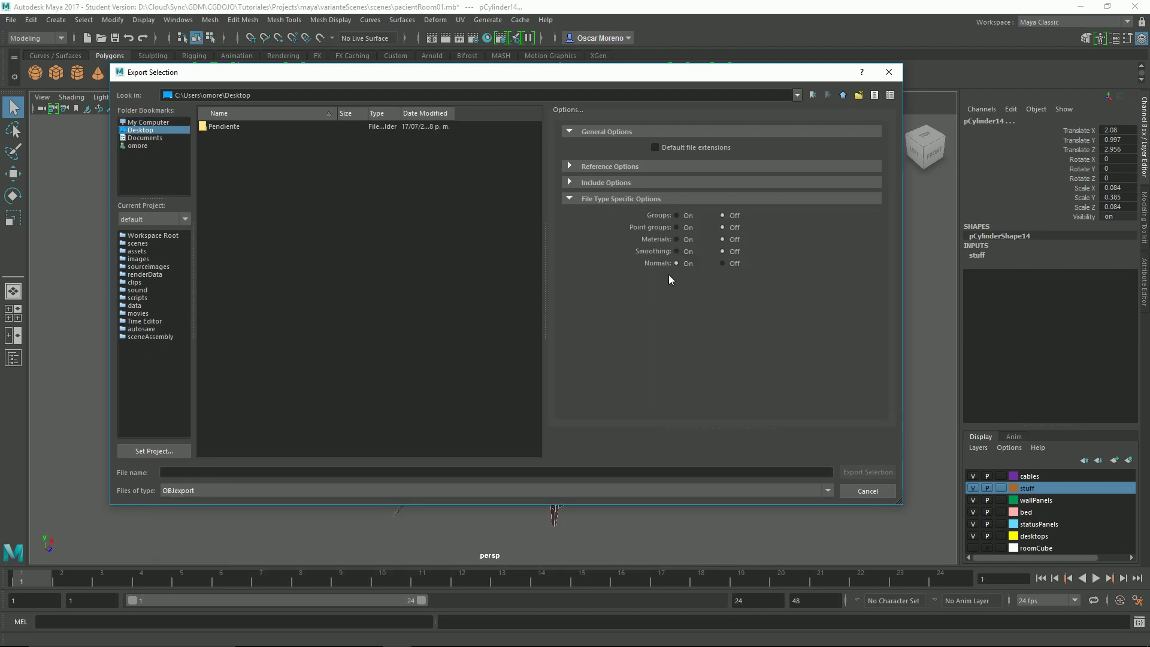
click(620, 182)
click(639, 163)
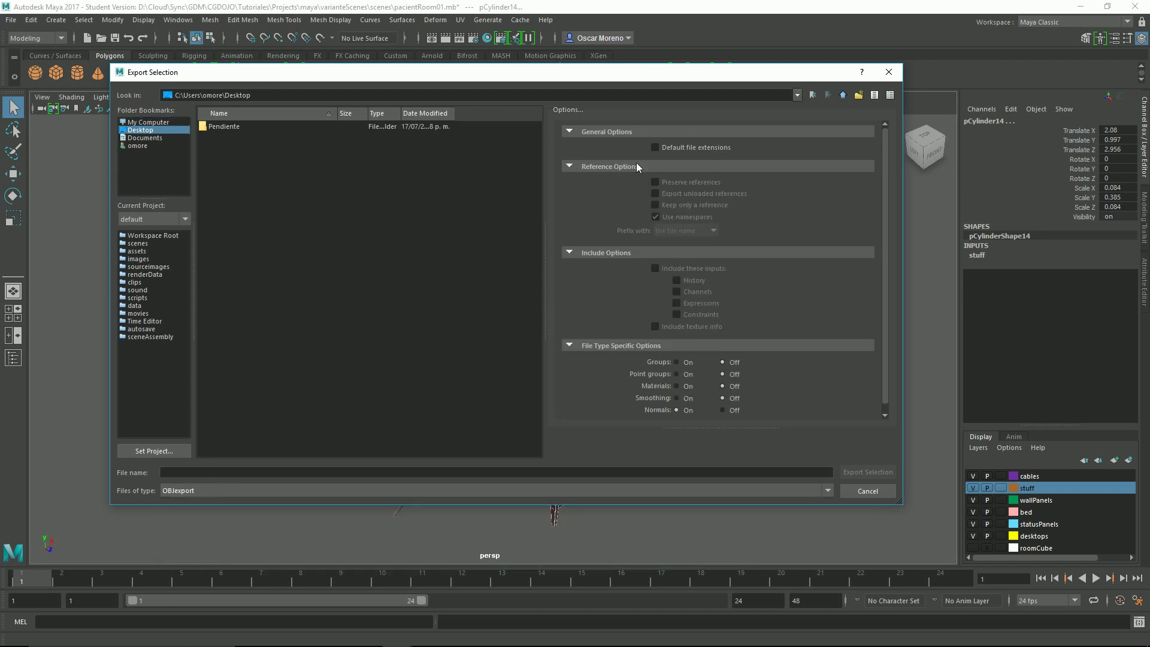
click(636, 162)
click(611, 179)
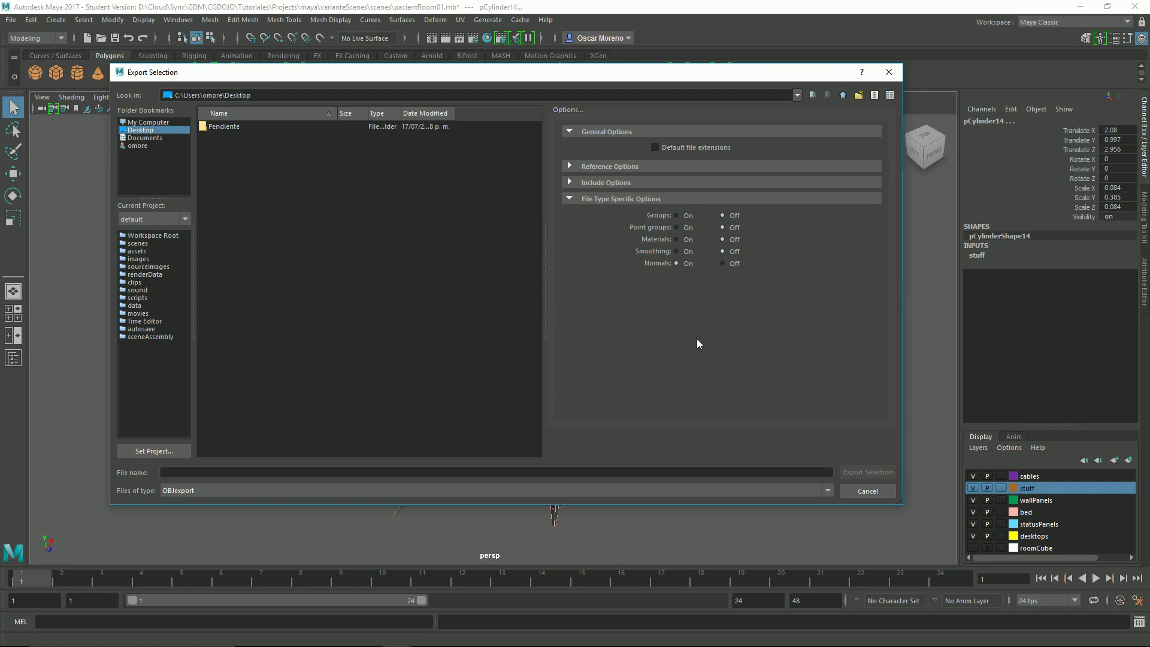
Name the file 'OBJ Export Selection' and export the selection.
click(461, 470)
text(OB)
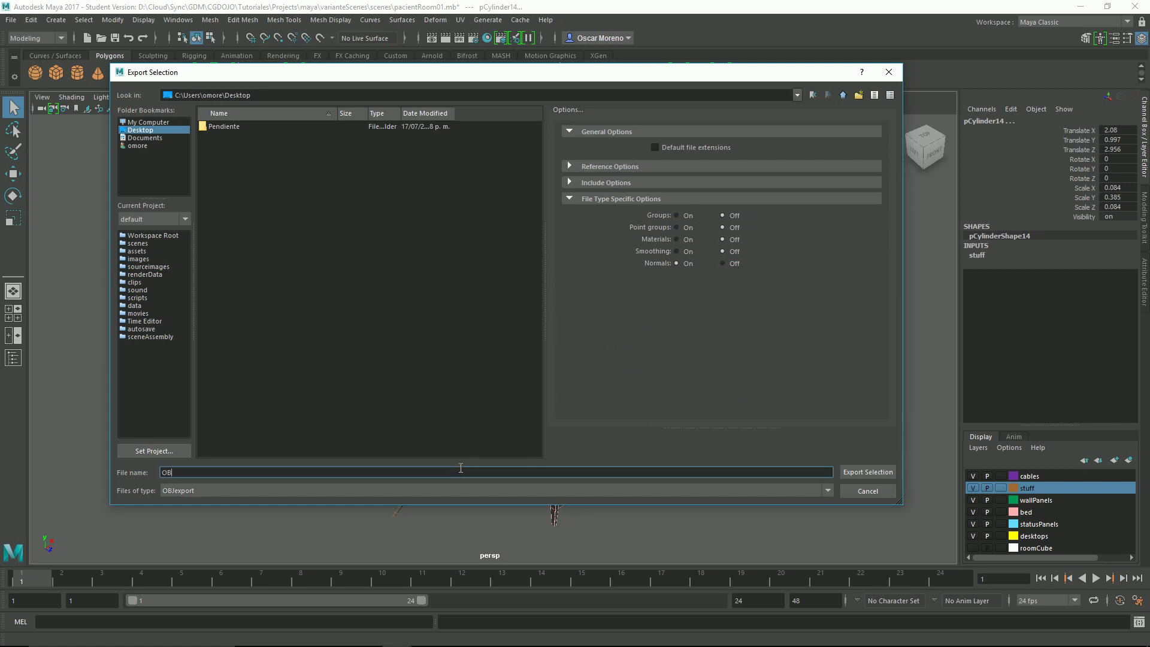
text(J Export Selection)
click(868, 473)
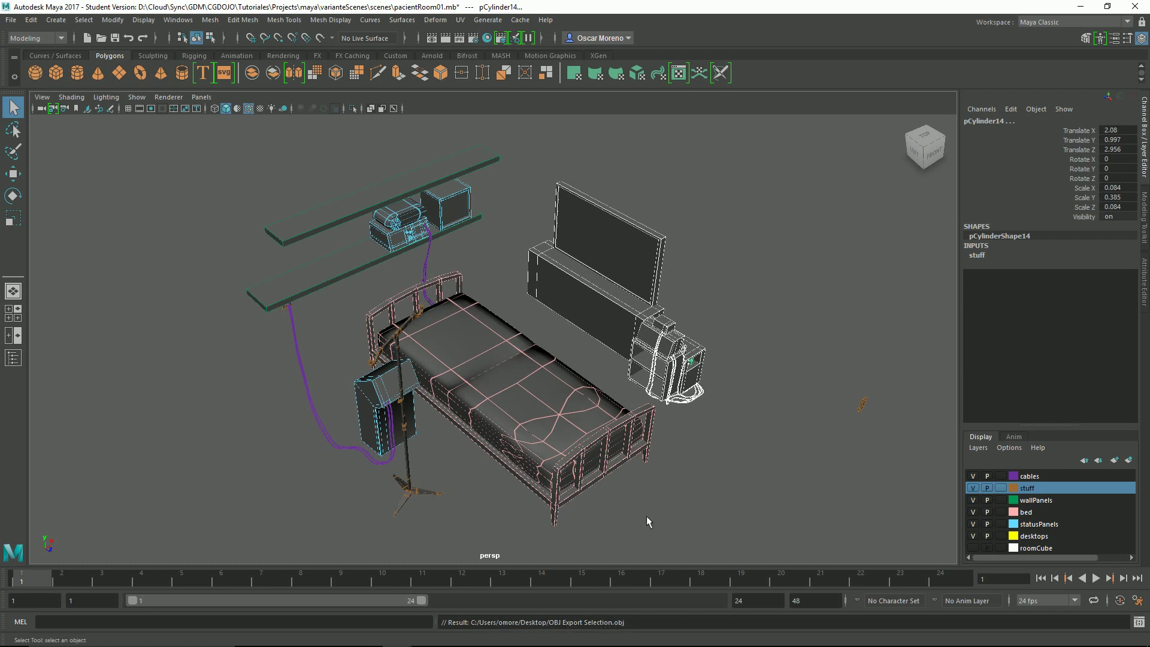
Reopen Export Selection and set the file type to FBX export.
click(11, 21)
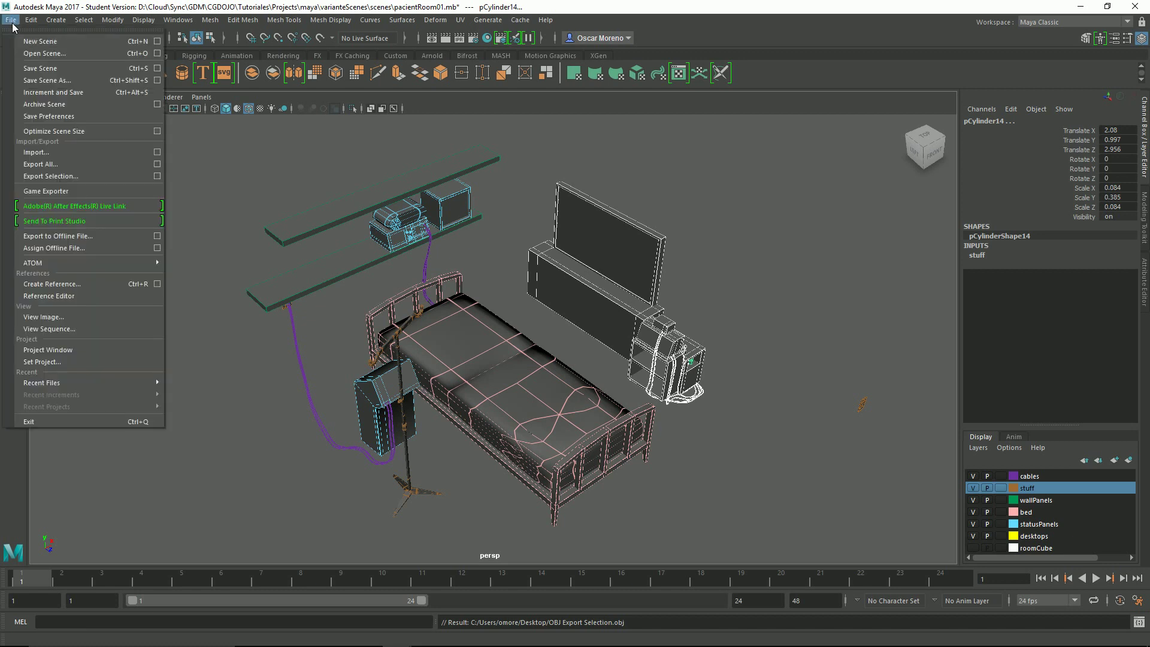
click(136, 177)
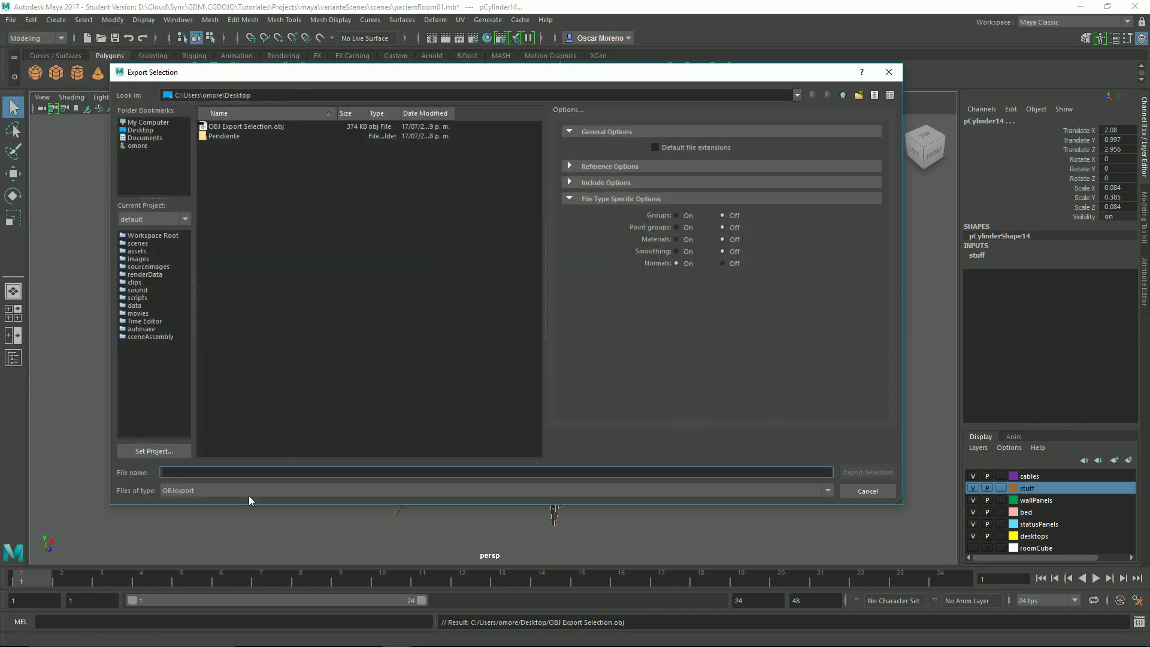
click(201, 490)
click(222, 558)
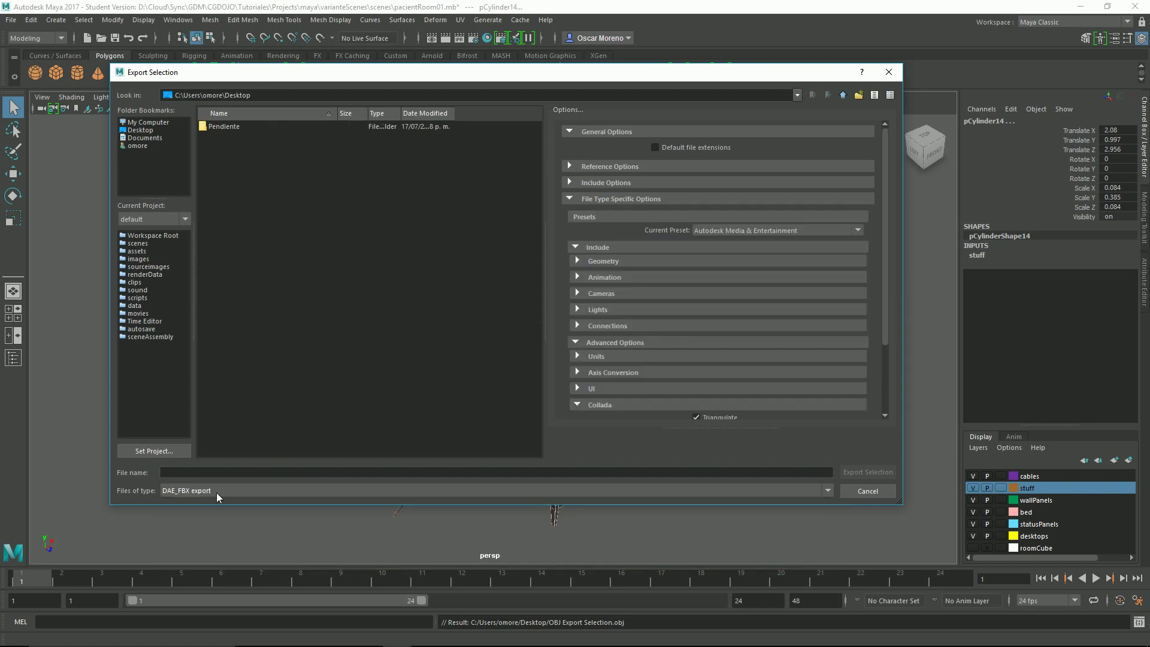
click(217, 493)
click(205, 548)
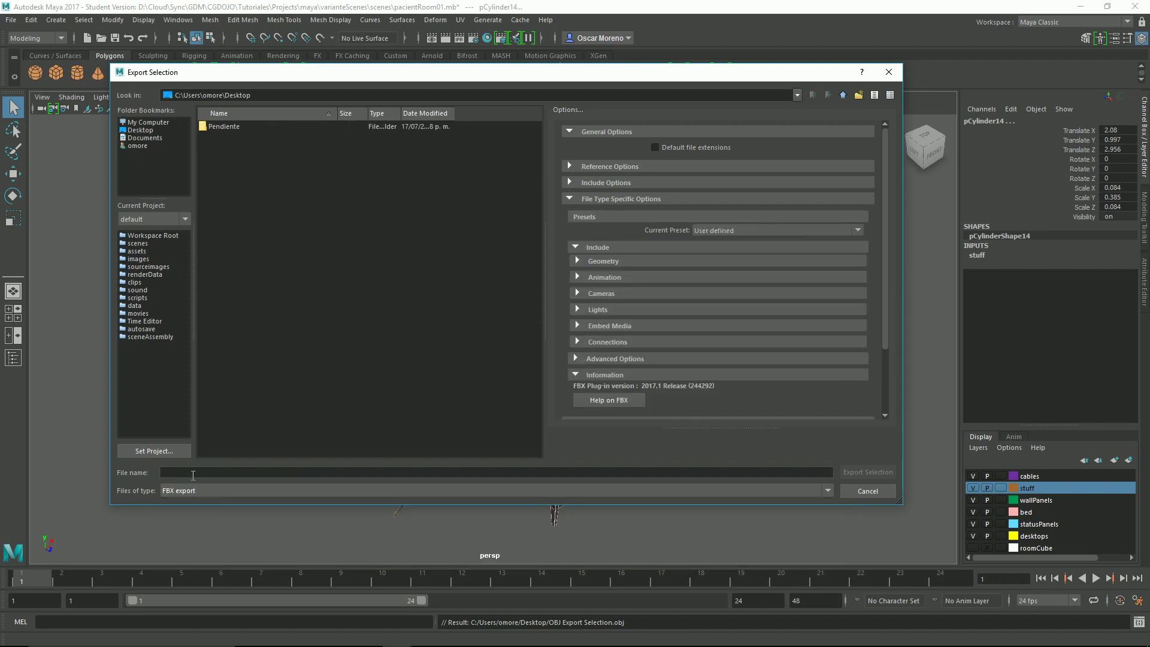
Name the file 'FBX Selection Export' and expand the FBX Geometry options.
click(193, 473)
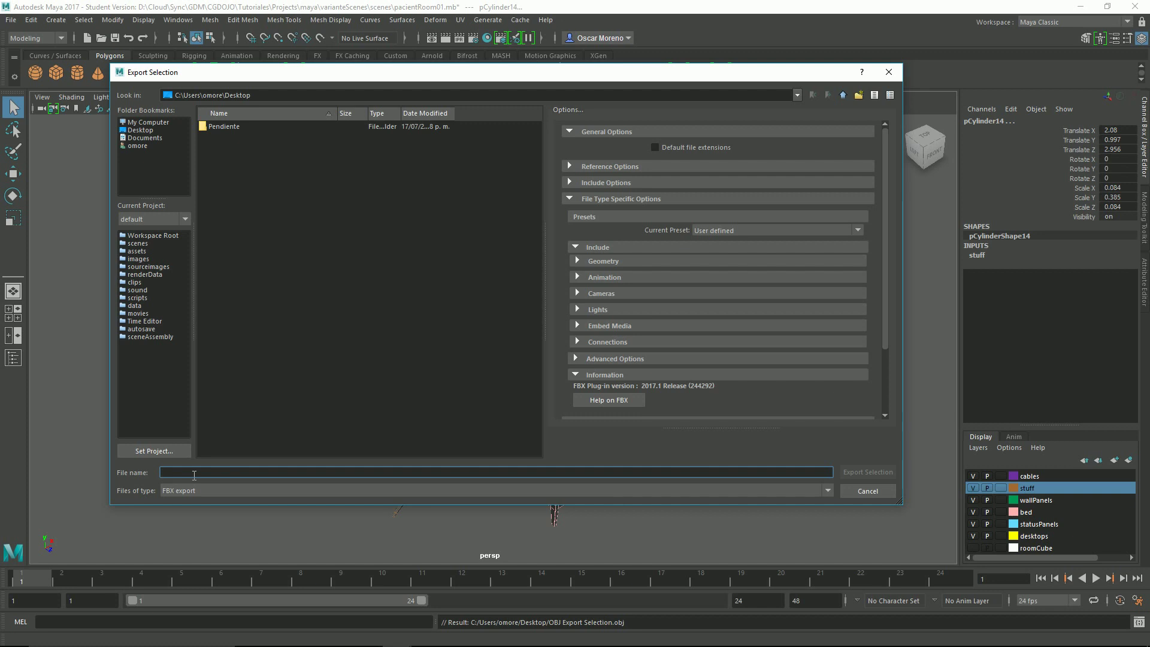
text(FBX)
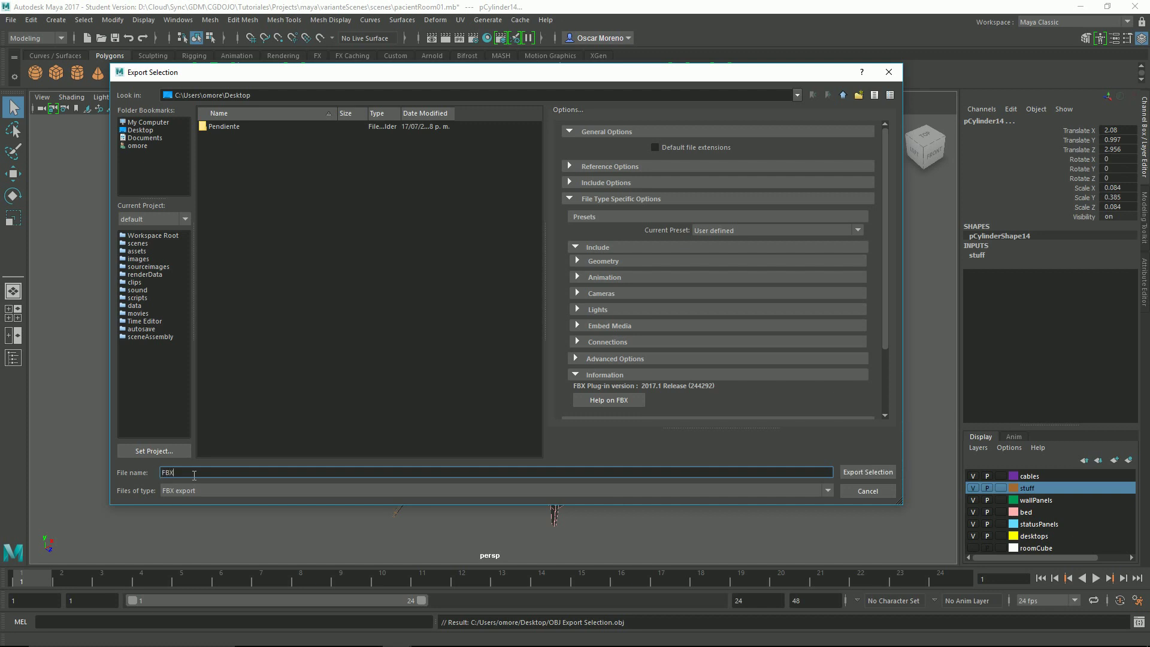
text( Selection Export)
click(593, 261)
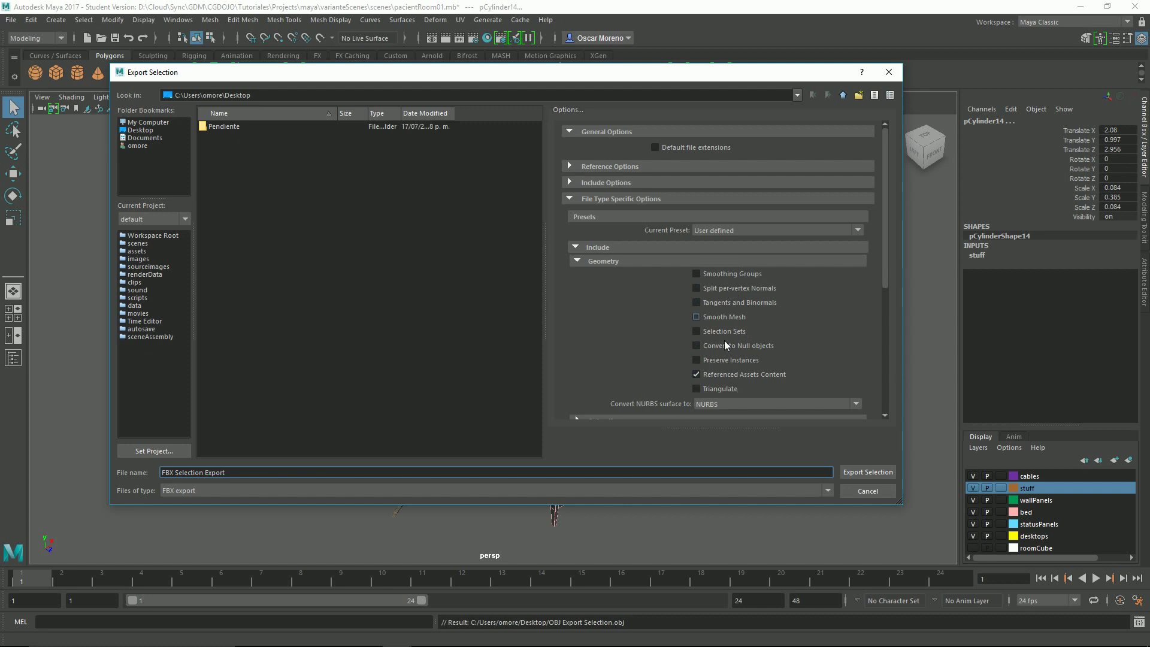
scroll(775, 343, down, 2)
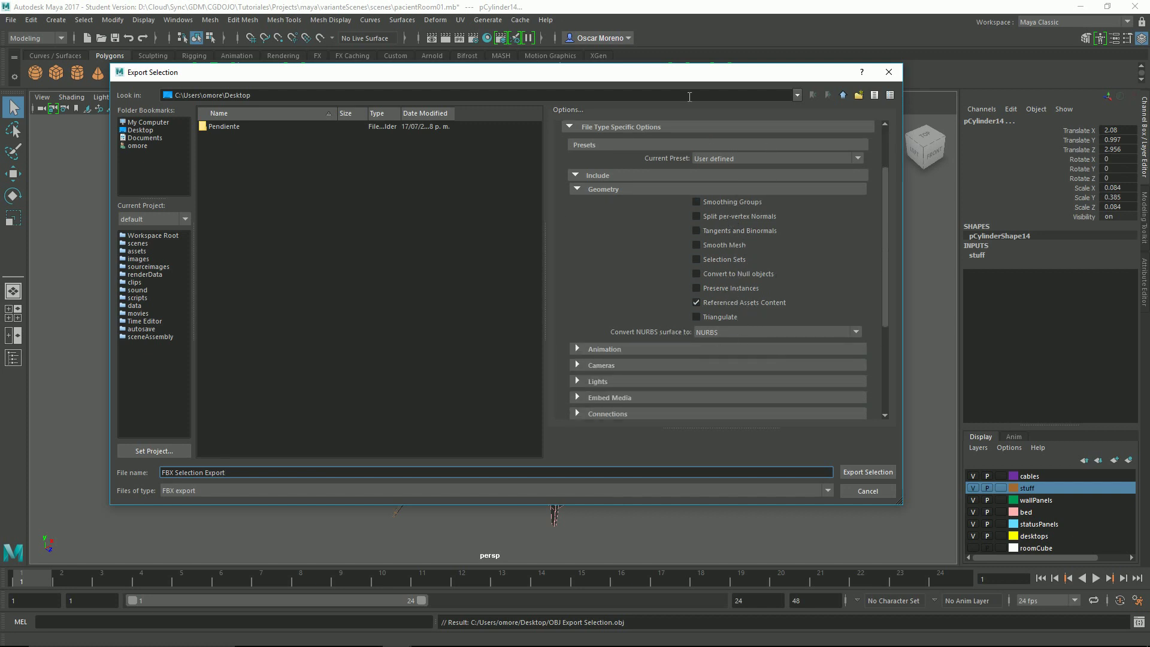
Set Convert NURBS surface to NURBS and export 'FBX Selection Export.fbx' to the Desktop.
drag(688, 71, 769, 449)
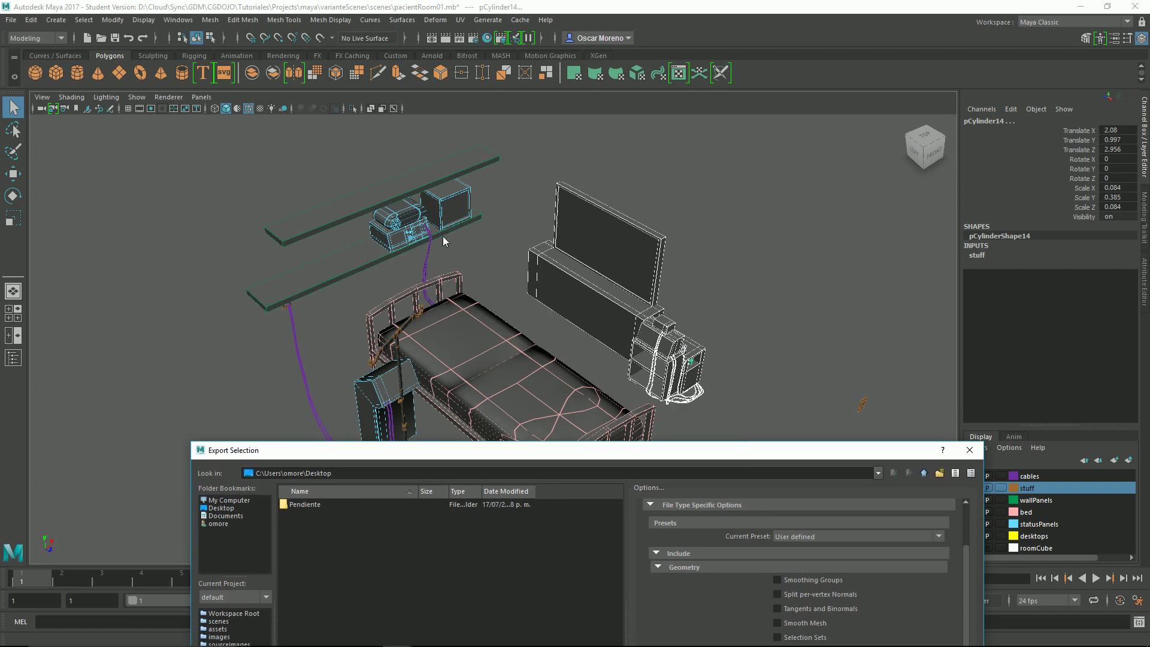
drag(655, 460, 591, 120)
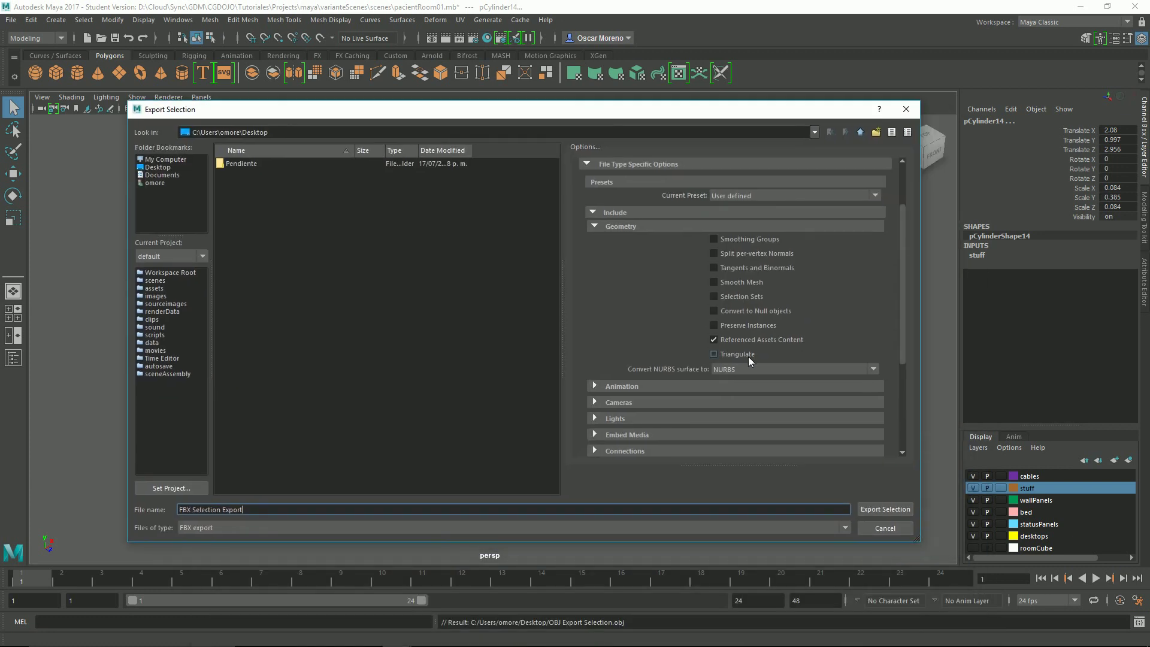
click(736, 368)
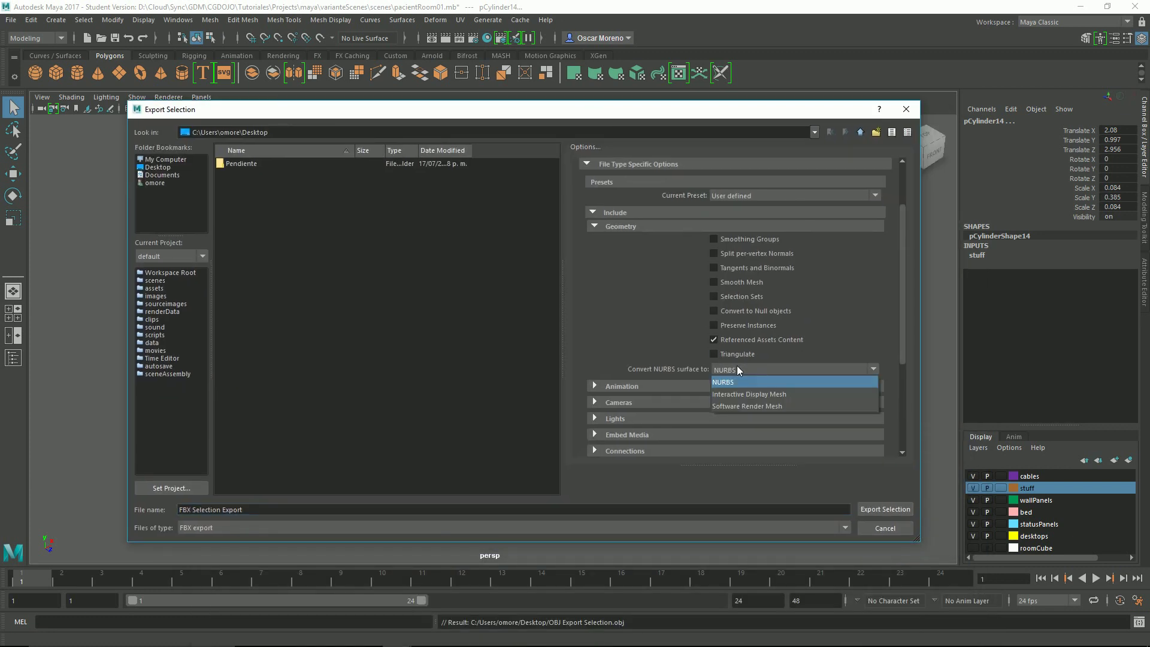
click(758, 406)
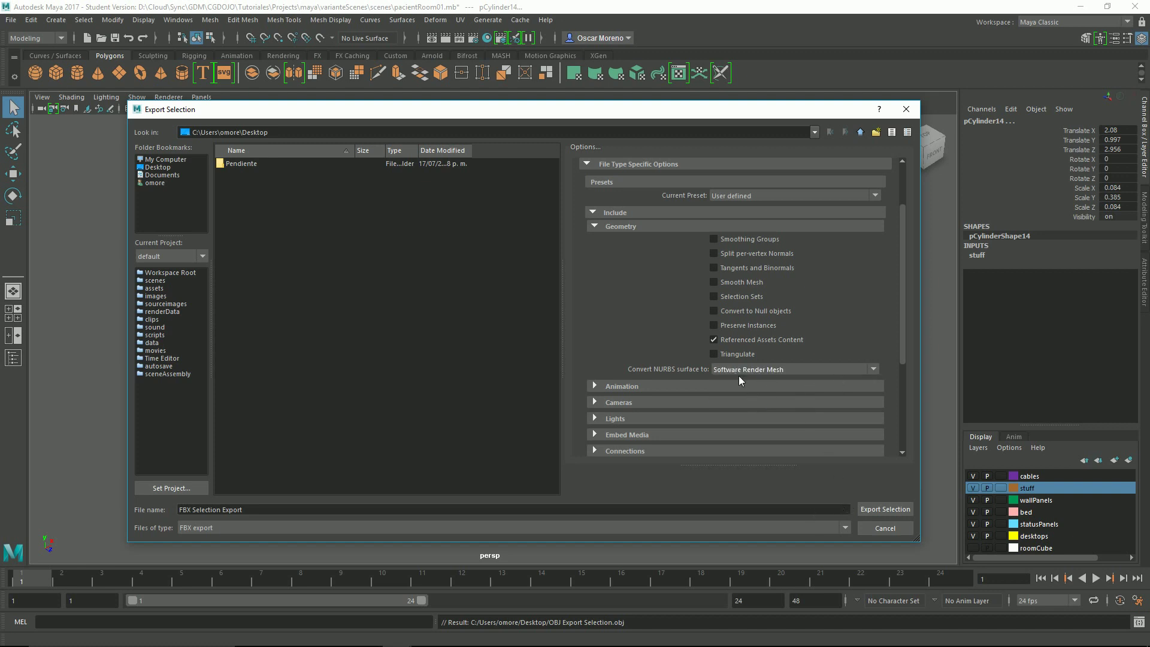
click(614, 227)
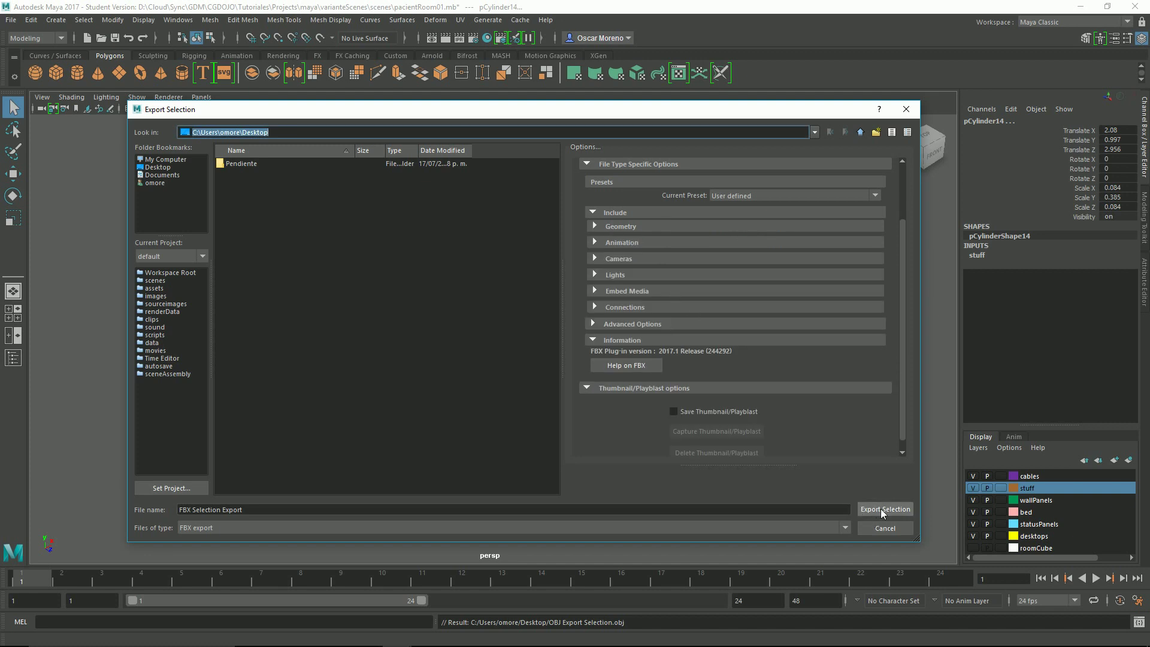
click(616, 229)
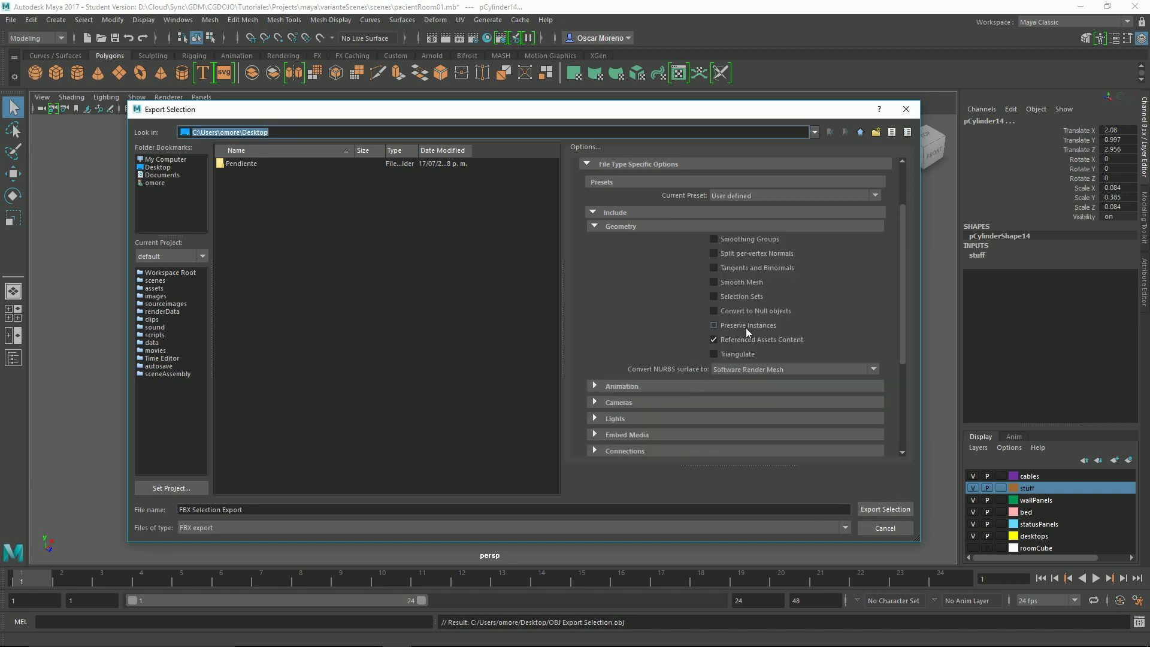
click(753, 370)
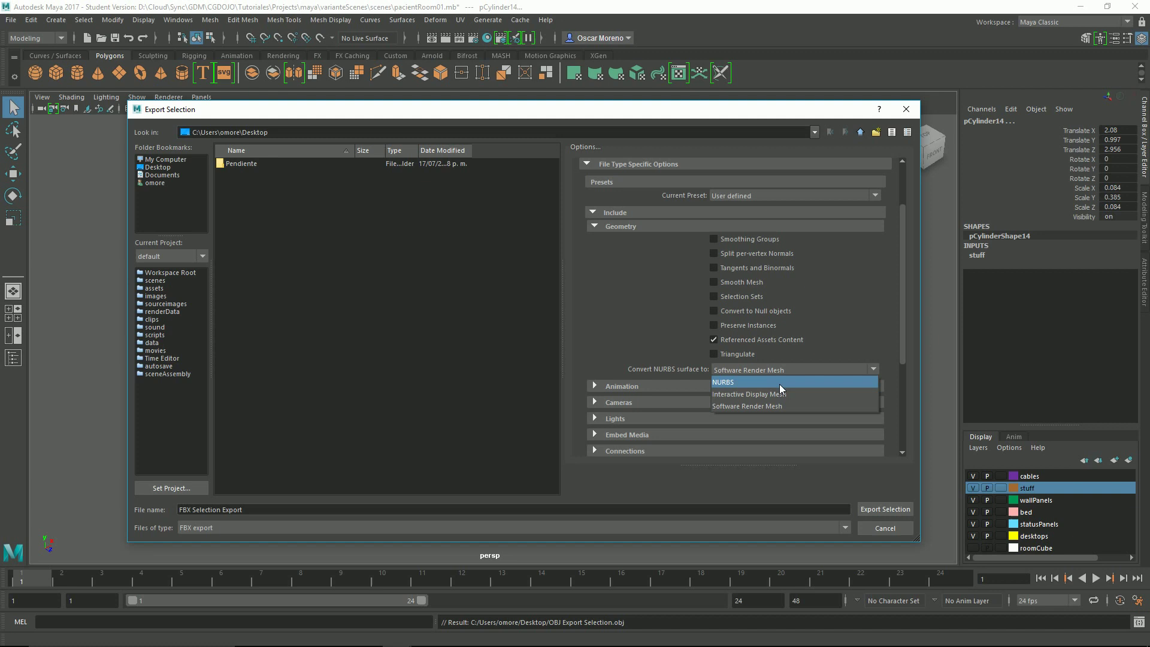
click(742, 382)
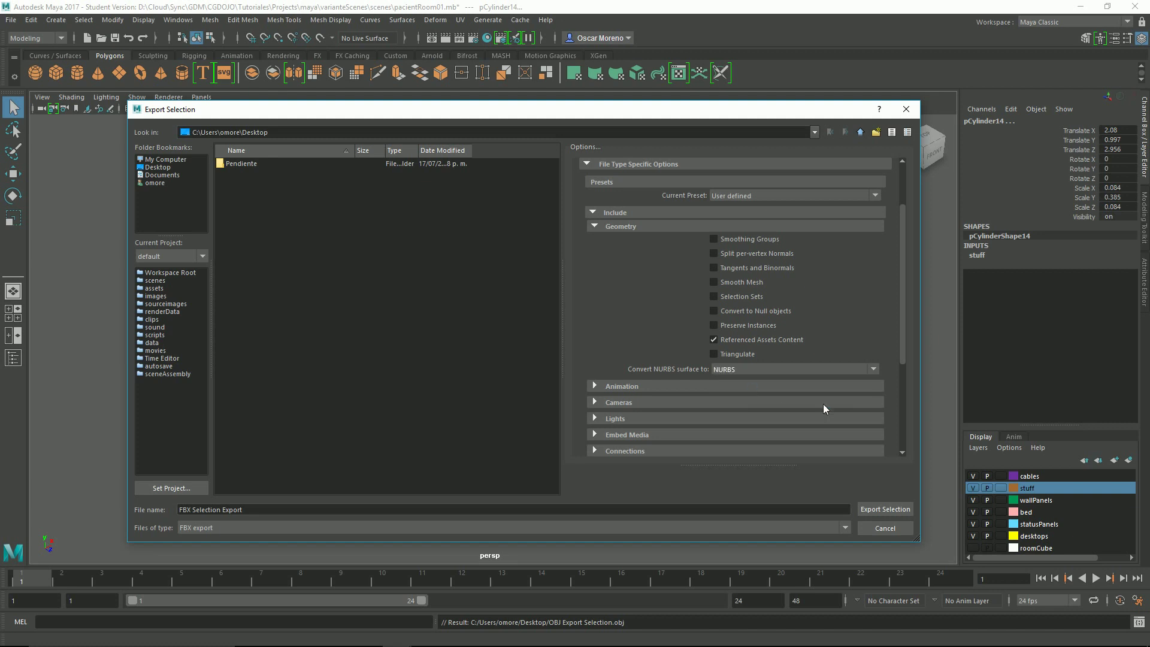
click(885, 509)
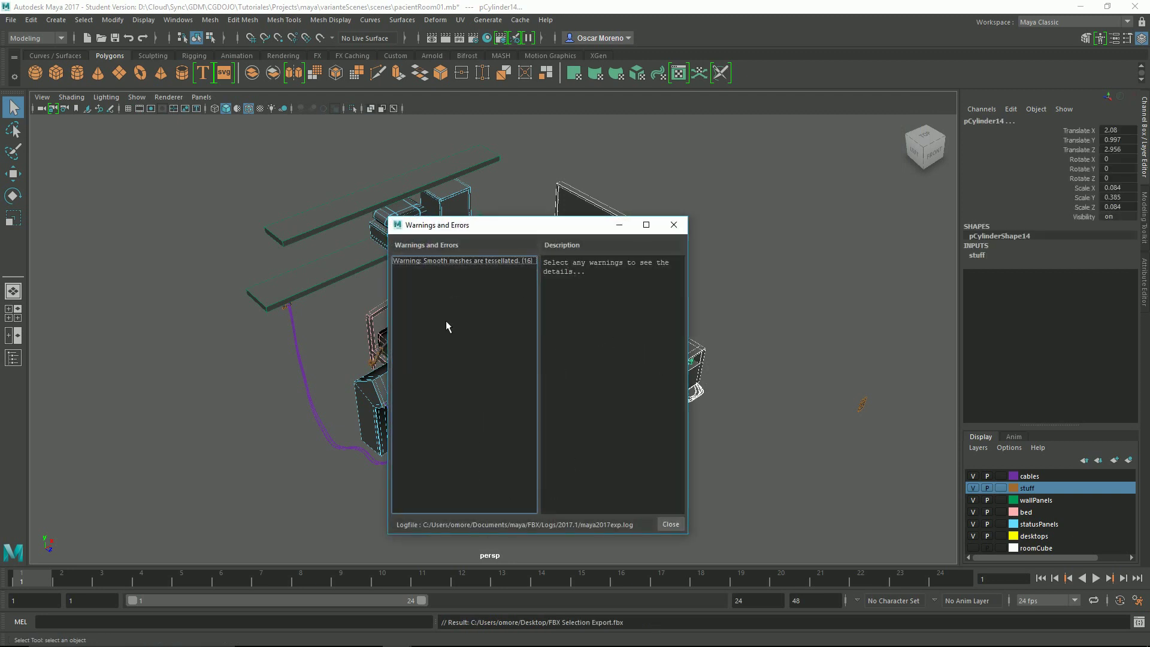
Close the export Warnings and Errors window and click empty space to deselect everything.
drag(488, 225, 463, 214)
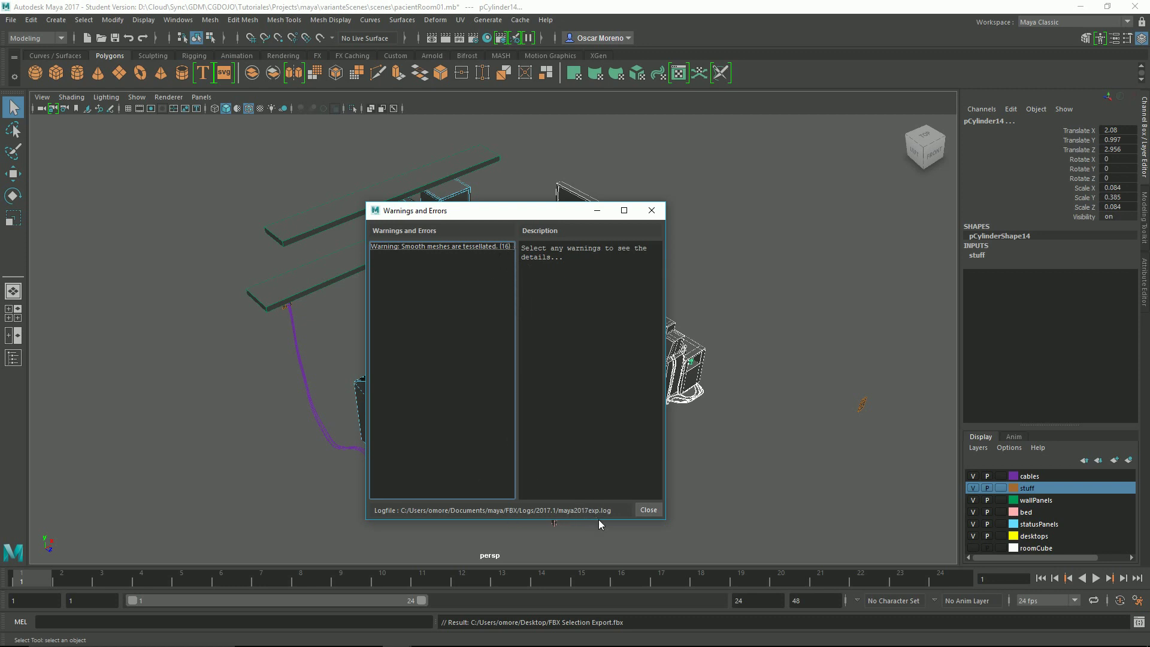
click(647, 509)
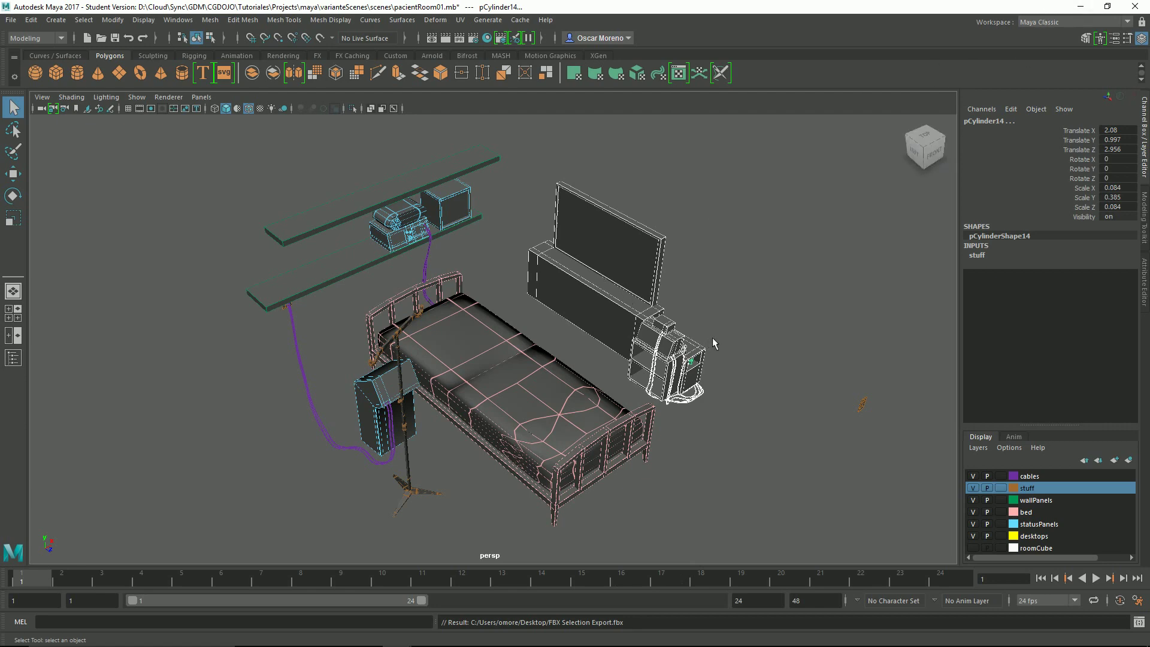
mouse_move(715, 344)
alt+mouse_down()
mouse_move(736, 321)
mouse_move(712, 336)
alt+mouse_up()
click(636, 405)
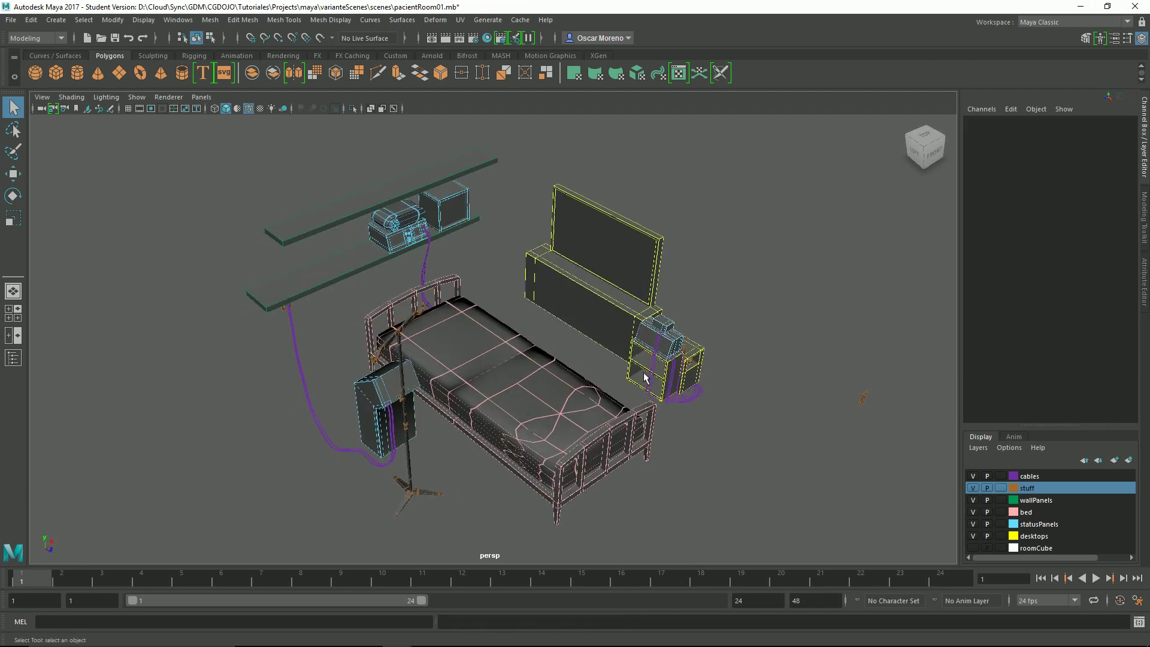
Open FBX Selection Export.fbx in 3D Viewer and orbit to view the desk and cart.
click(692, 377)
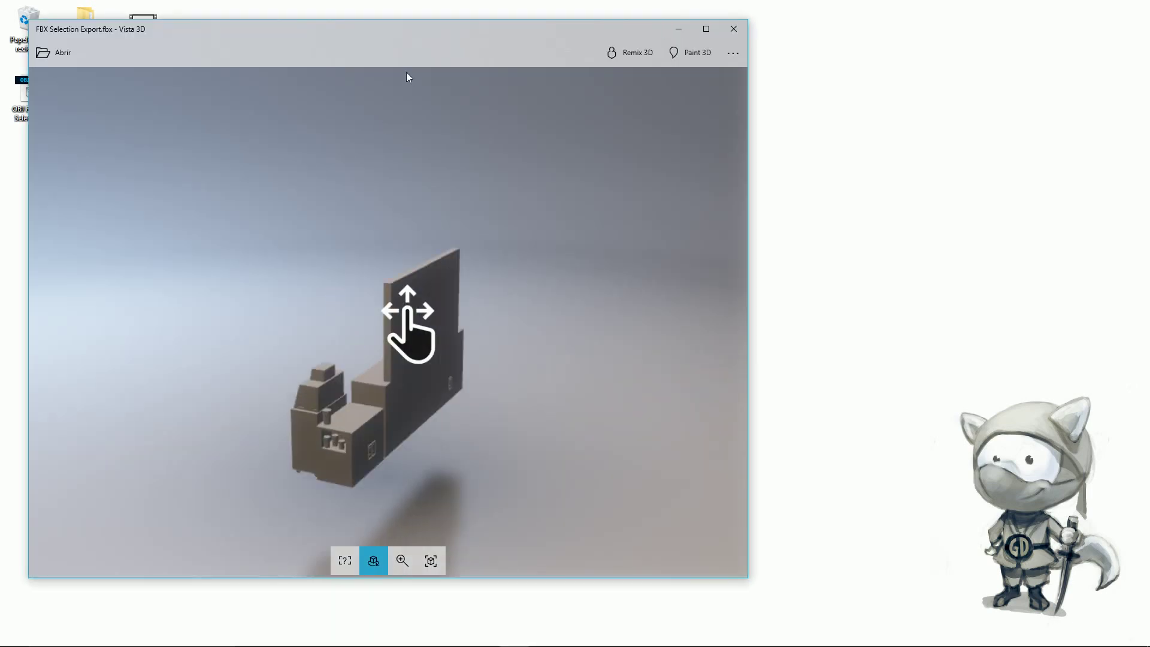
drag(403, 30, 451, 21)
drag(485, 347, 231, 323)
drag(457, 397, 519, 371)
Orbit the exported model through front, low front, side and three-quarter views.
drag(588, 295, 585, 419)
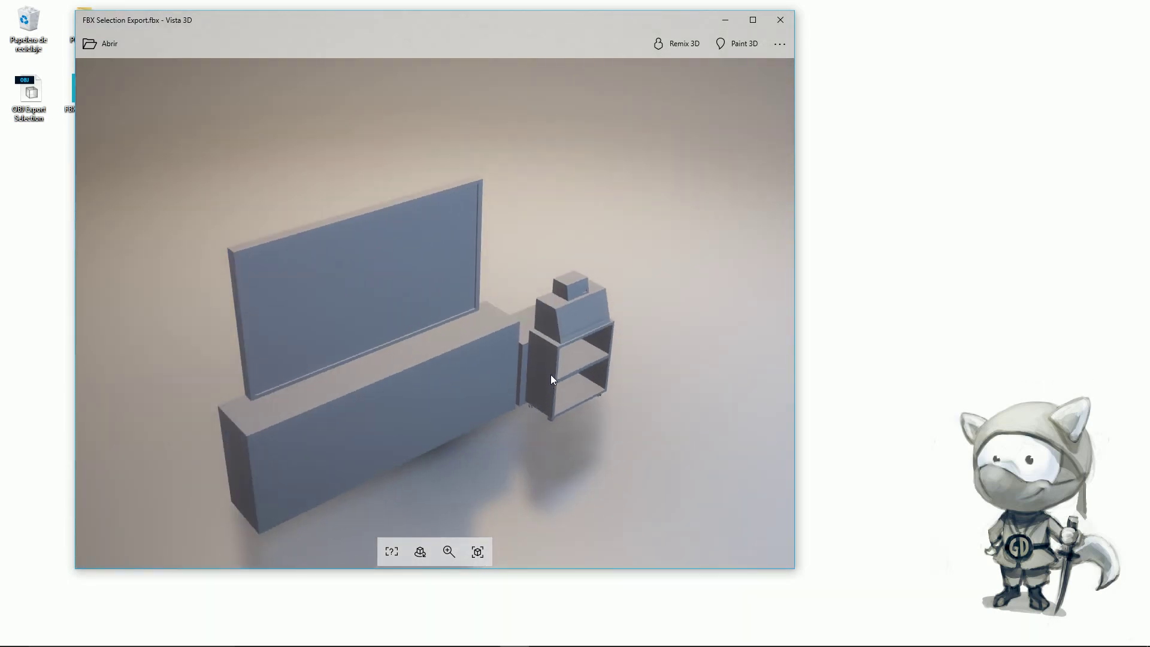
mouse_move(551, 376)
mouse_down()
mouse_move(550, 361)
mouse_move(444, 377)
mouse_move(593, 428)
mouse_move(552, 367)
mouse_up()
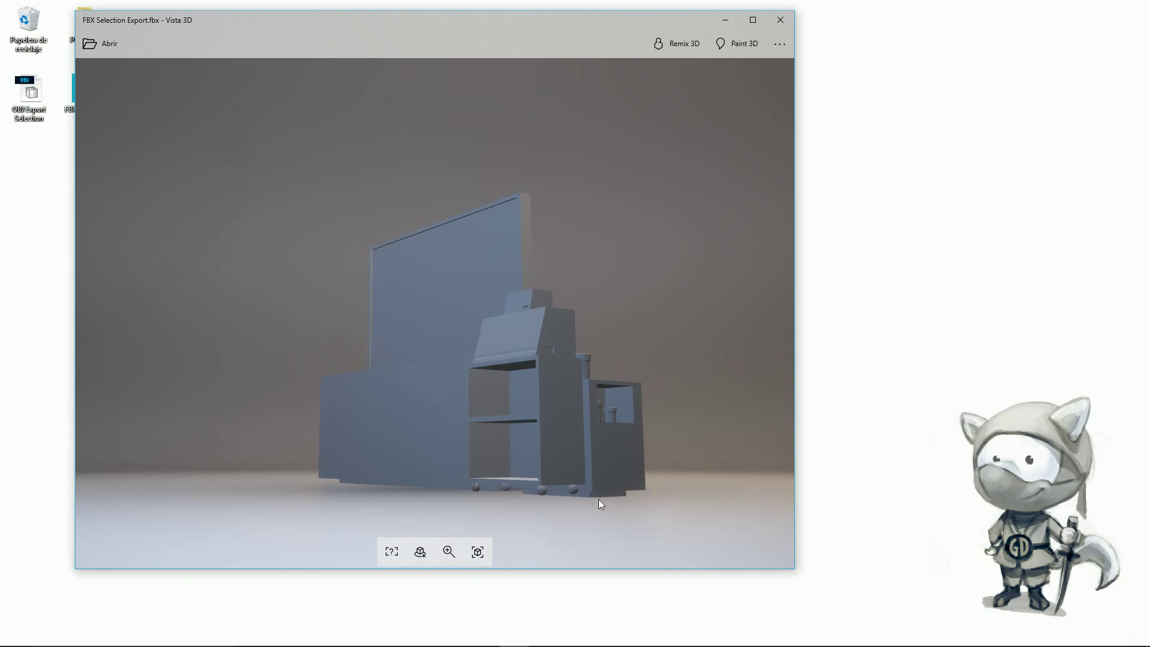
drag(600, 503, 561, 498)
drag(501, 426, 598, 389)
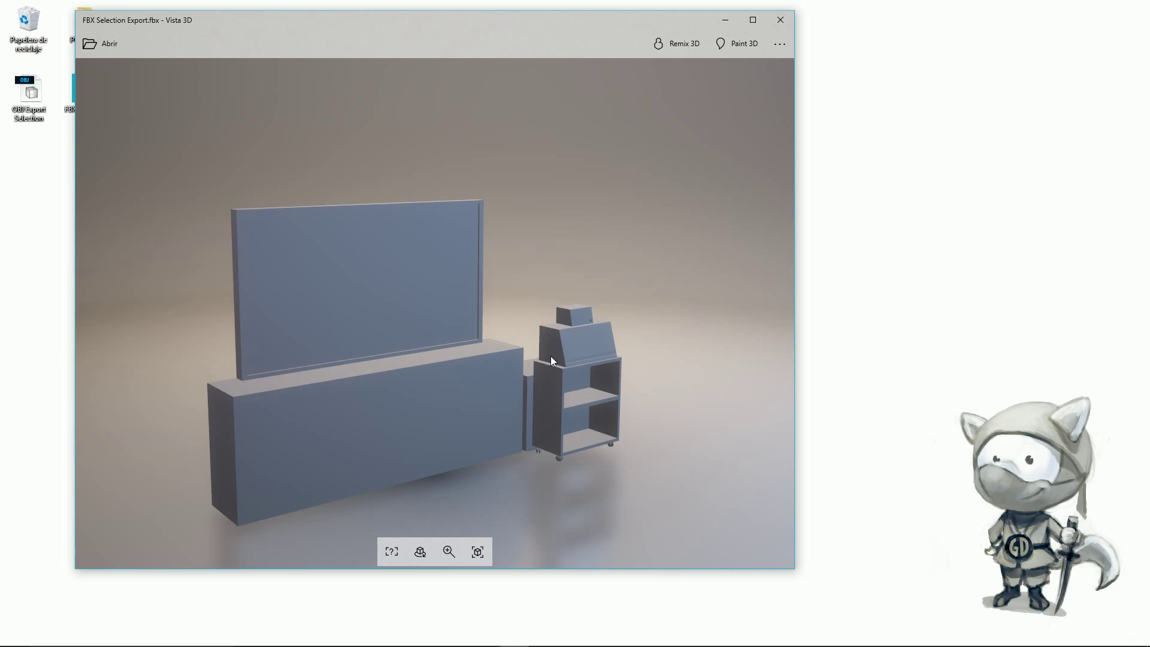